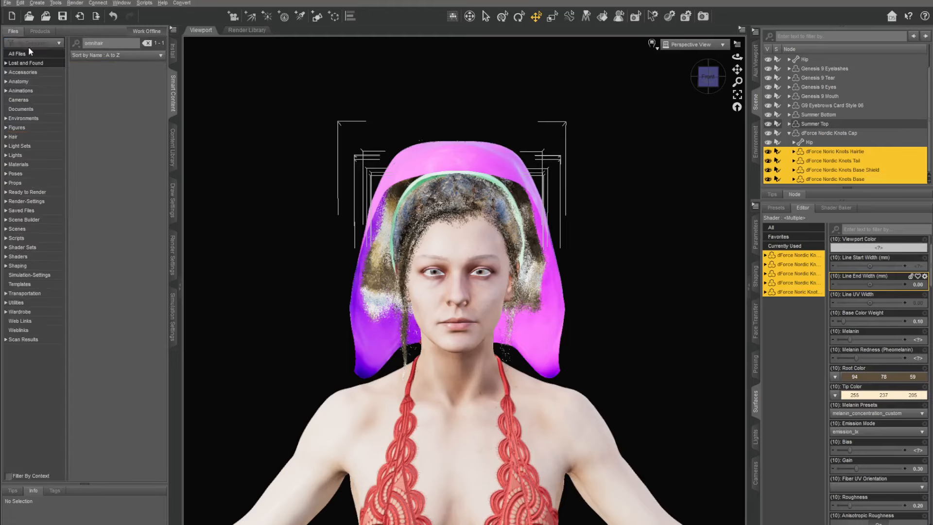
Apply the OmniHair Root-Tip Blend shader to the selected Nordic Knots hair surfaces and preview the scene in NVIDIA Iray.
{"action": "left_click", "coordinate": [22, 54]}
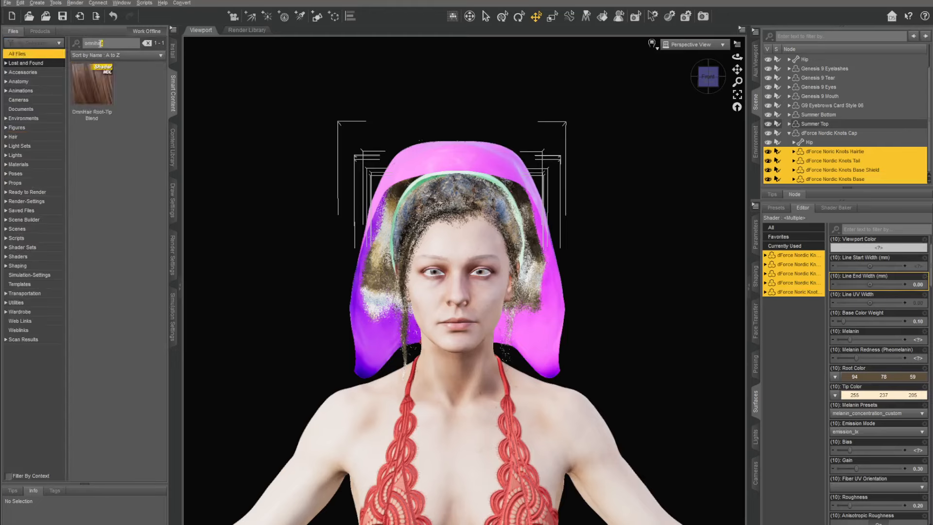
{"action": "left_click", "coordinate": [104, 115]}
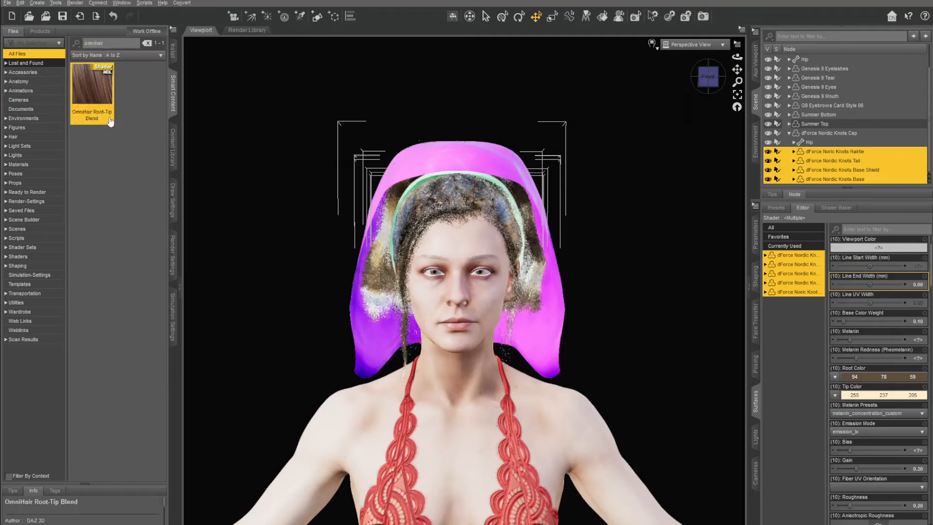
{"action": "double_click", "coordinate": [89, 85]}
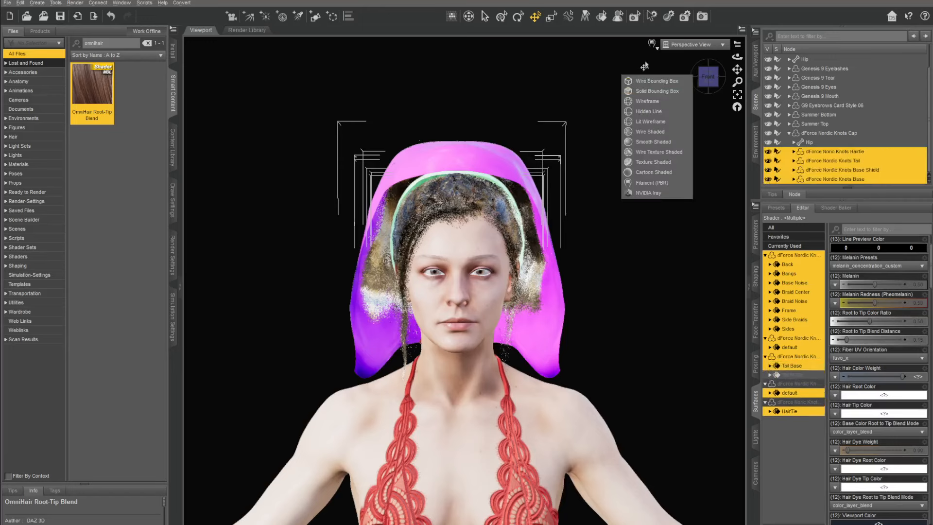
{"action": "left_click", "coordinate": [649, 194]}
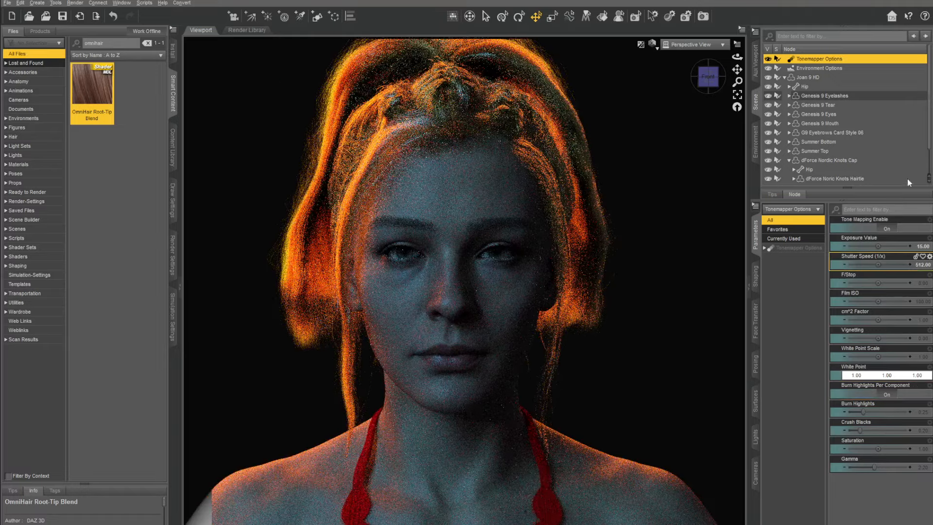
Set the Dome Rotation in the Environment Options to about 272.27 to relight the front view of the figure.
{"action": "left_click", "coordinate": [713, 84]}
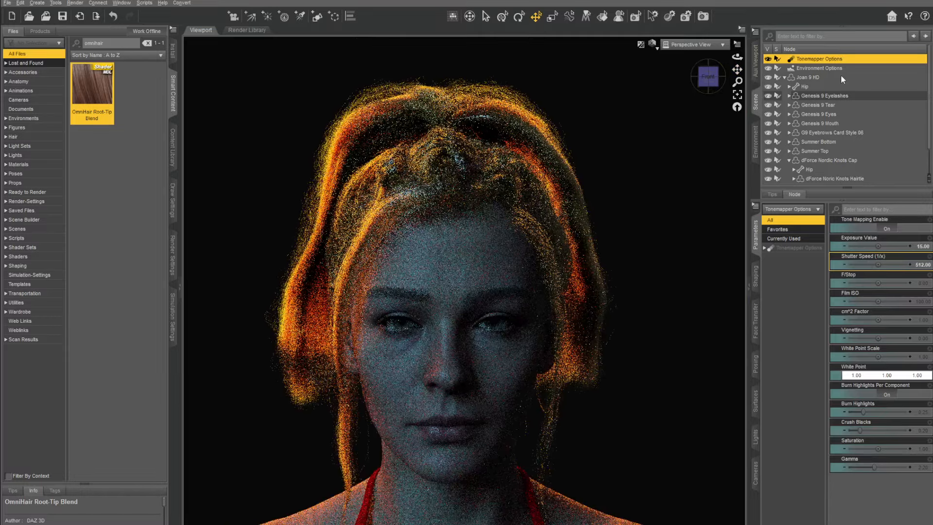
{"action": "left_click", "coordinate": [809, 68]}
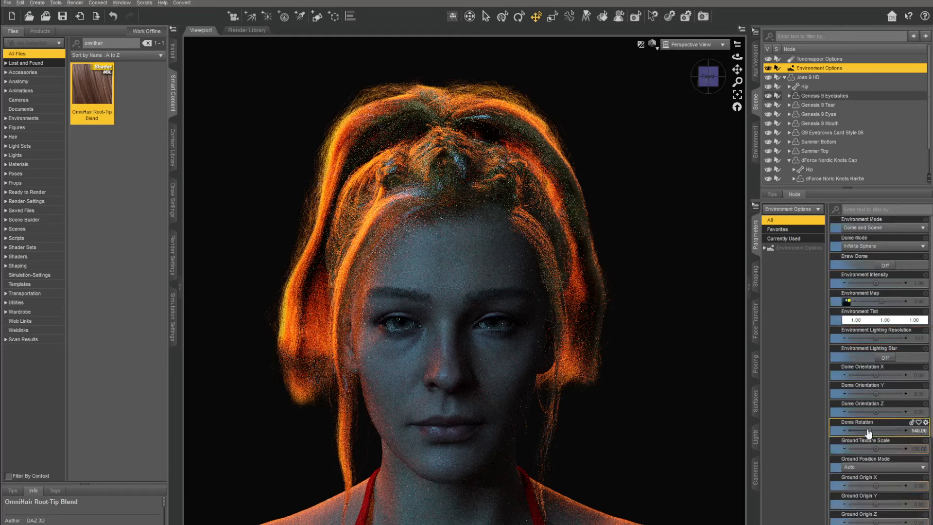
{"action": "left_click_drag", "start_coordinate": [870, 431], "coordinate": [892, 430]}
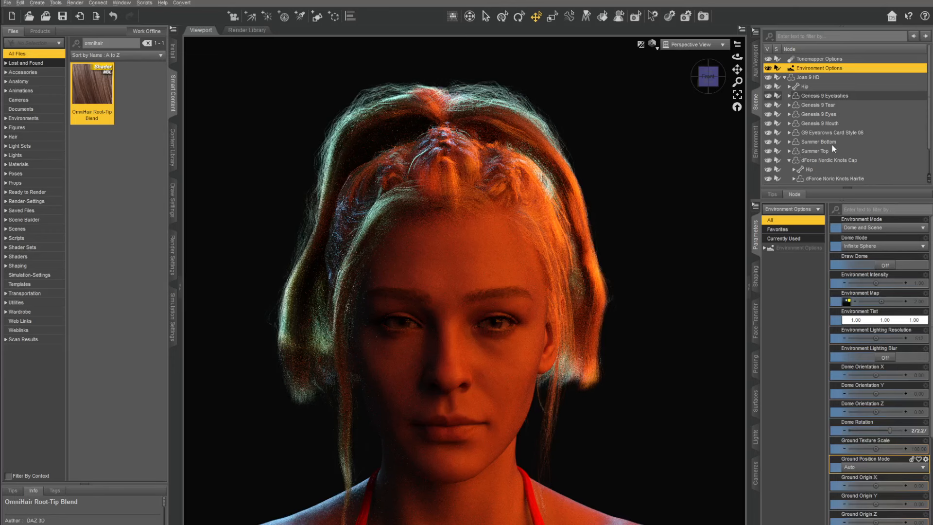
Adjust the Viewport Line Tessellation Sides of the dForce Nordic Knots Cap hair.
{"action": "scroll", "coordinate": [832, 144], "scroll_direction": "down", "scroll_amount": 1}
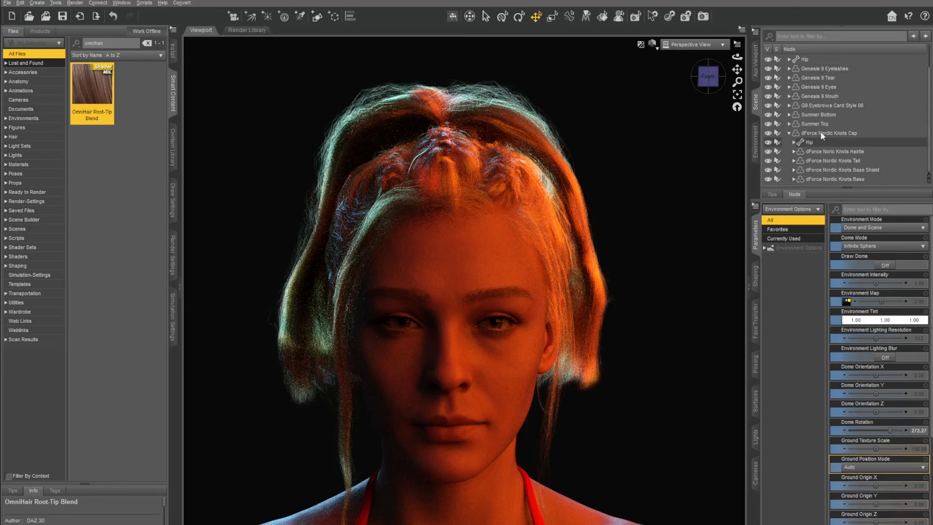
{"action": "left_click", "coordinate": [821, 132]}
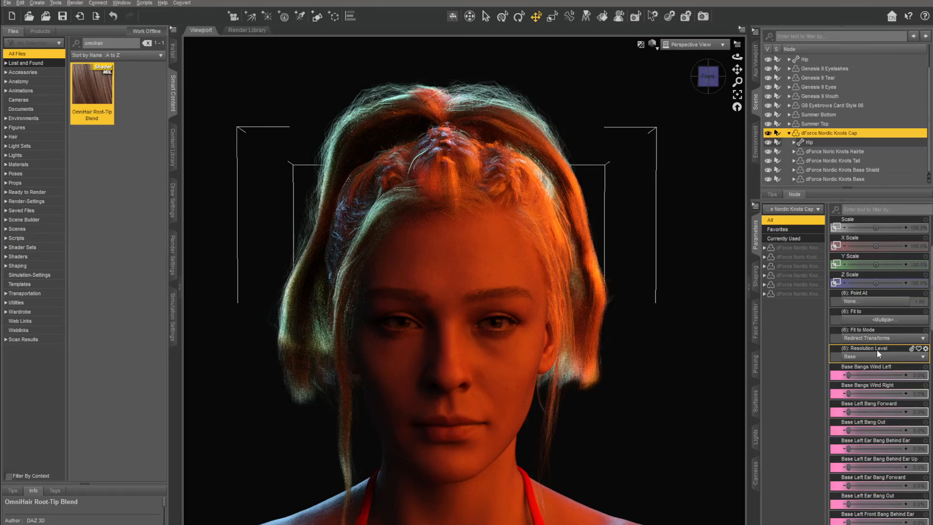
{"action": "scroll", "coordinate": [877, 349], "scroll_direction": "down", "scroll_amount": 10}
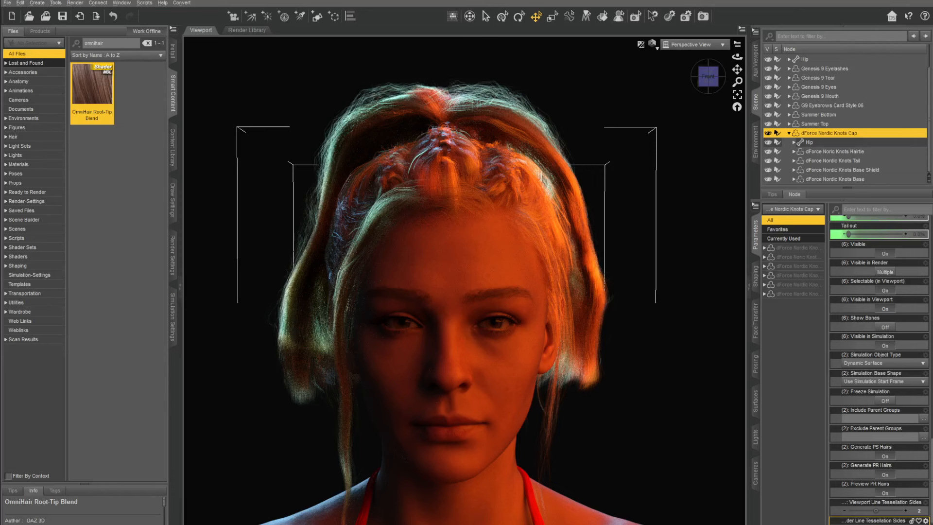
{"action": "left_click_drag", "start_coordinate": [876, 511], "coordinate": [884, 511]}
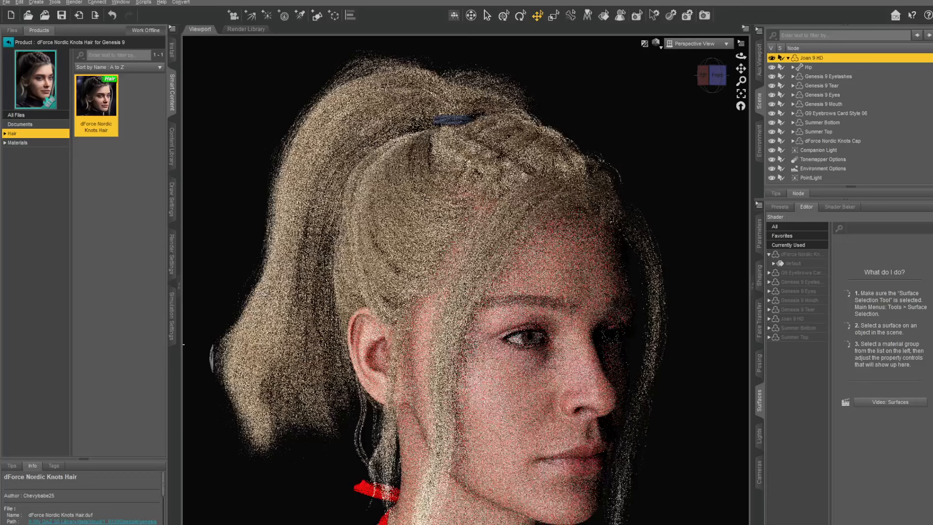
{"action": "scroll", "coordinate": [544, 338], "scroll_direction": "down", "scroll_amount": 5}
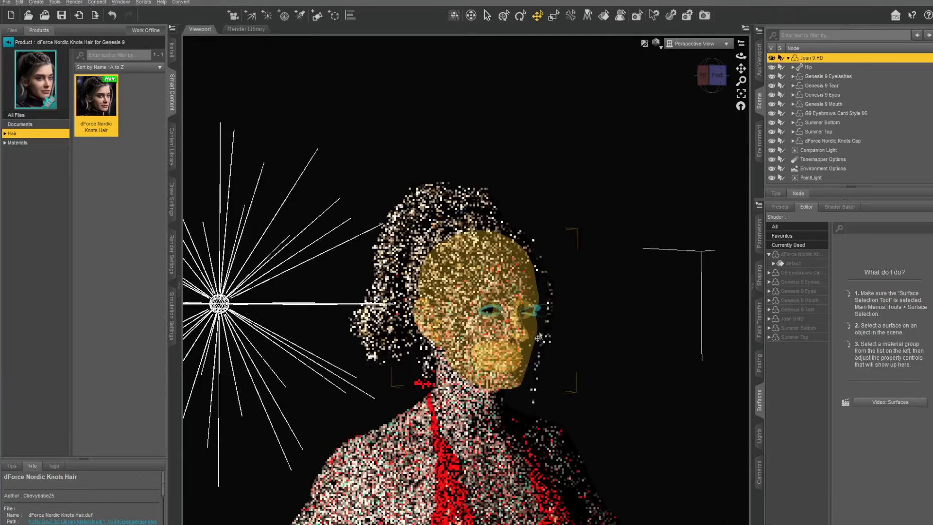
{"action": "scroll", "coordinate": [588, 288], "scroll_direction": "up", "scroll_amount": 5}
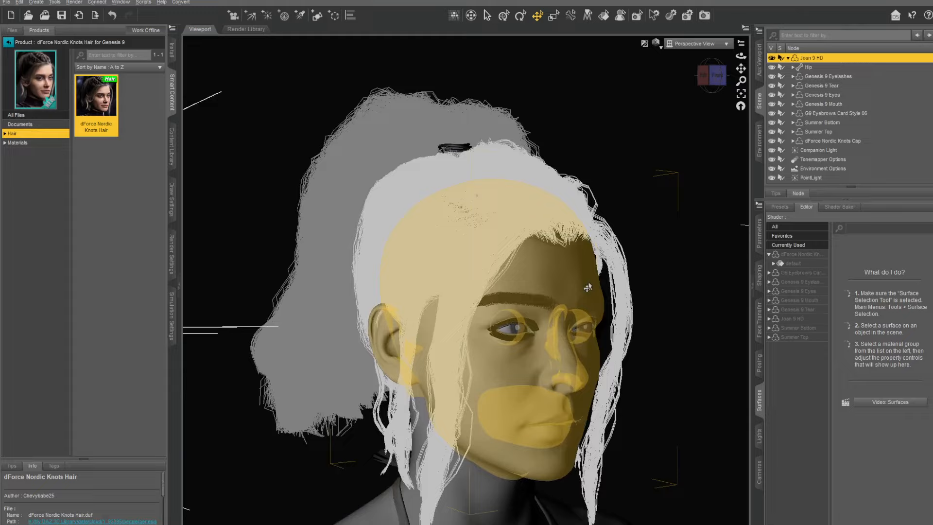
{"action": "scroll", "coordinate": [588, 288], "scroll_direction": "up", "scroll_amount": 2}
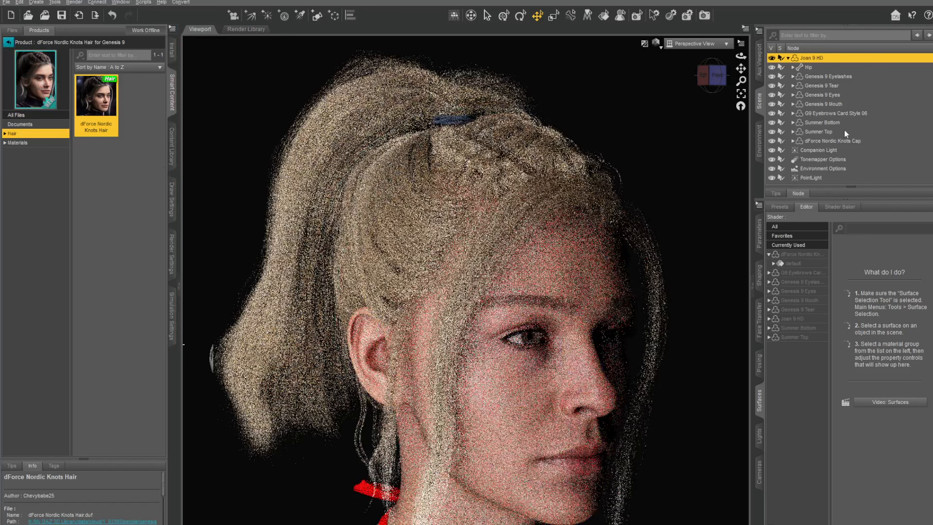
Select all surfaces of the dForce Nordic Knots Cap, search all files for Omnihair, and apply the OmniHair Root-Tip Blend shader to them.
{"action": "left_click", "coordinate": [825, 142]}
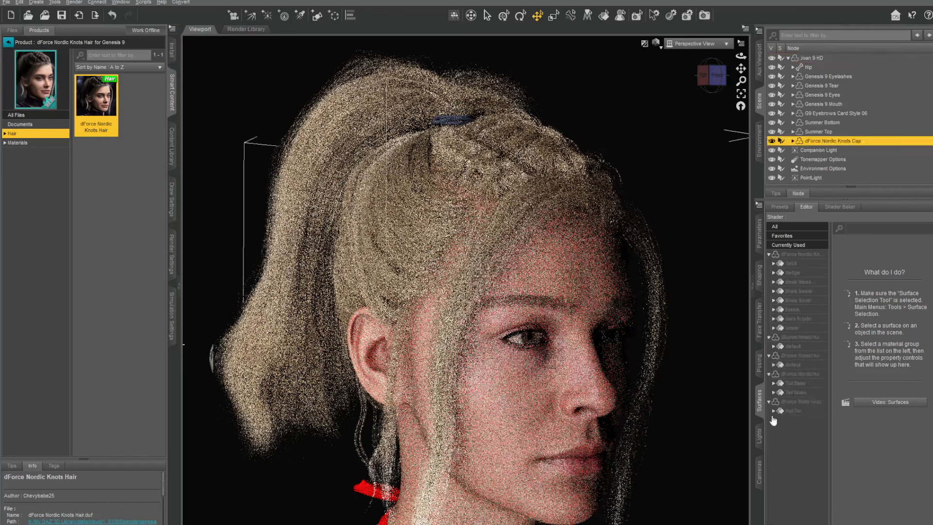
{"action": "left_click", "coordinate": [789, 256]}
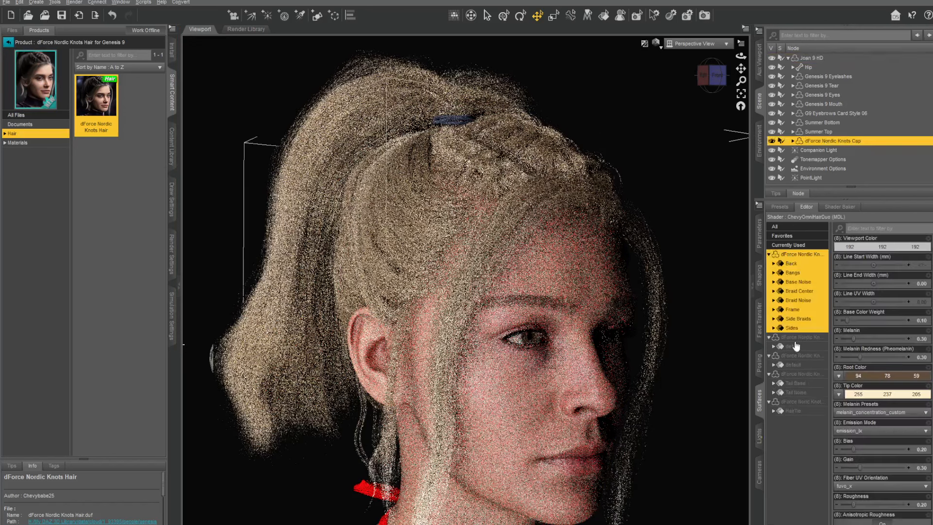
{"action": "left_click", "coordinate": [793, 411], "text": "shift"}
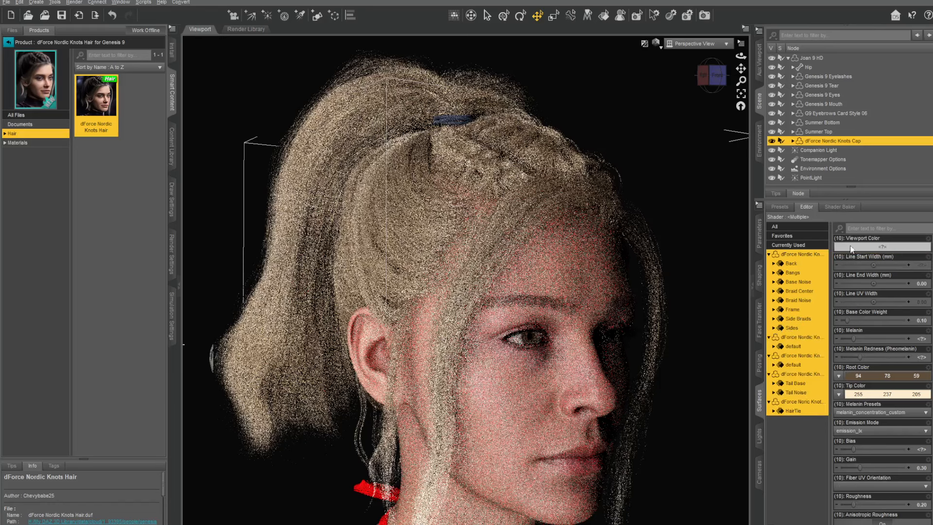
{"action": "left_click", "coordinate": [816, 132]}
{"action": "left_click", "coordinate": [816, 142]}
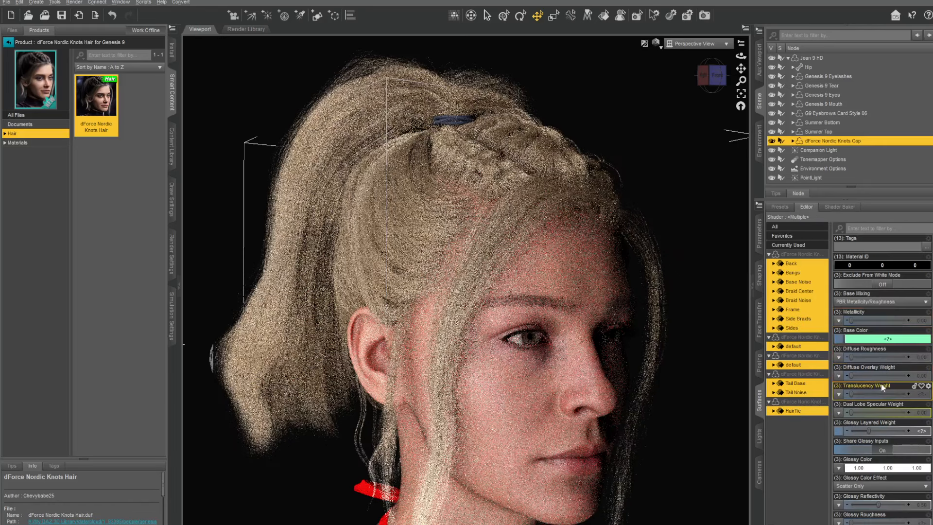
{"action": "scroll", "coordinate": [881, 384], "scroll_direction": "down", "scroll_amount": 3}
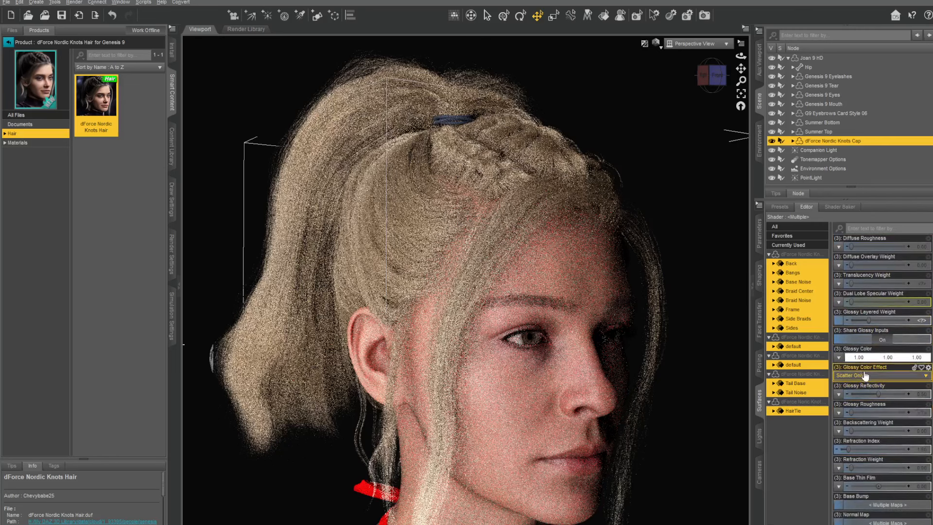
{"action": "left_click", "coordinate": [9, 42]}
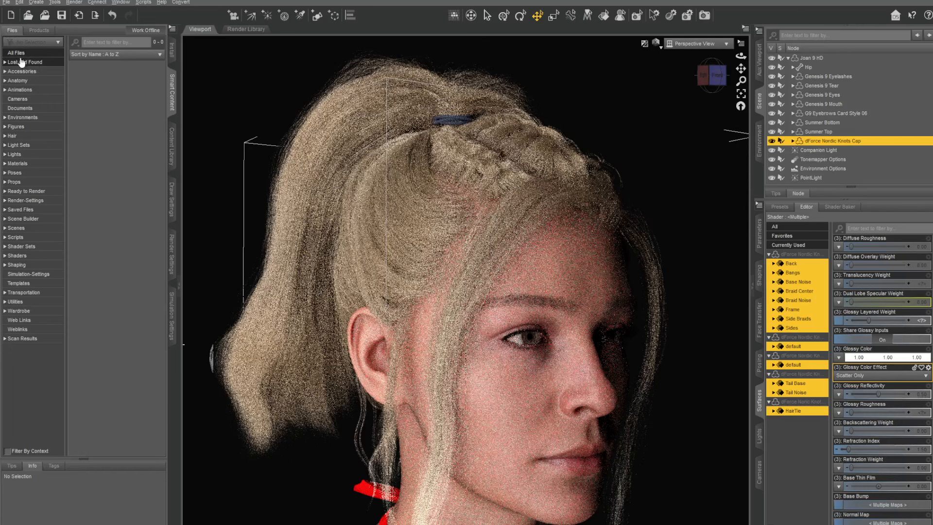
{"action": "left_click", "coordinate": [97, 43]}
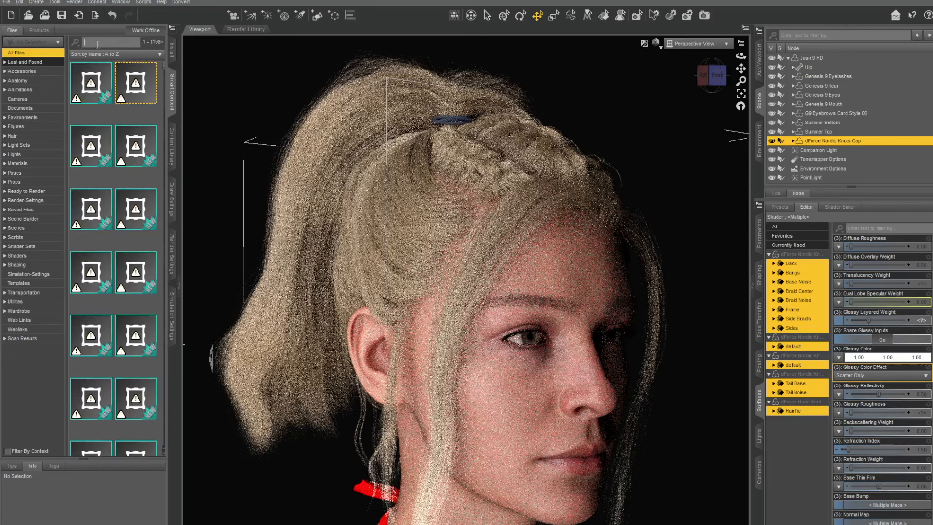
{"action": "type", "text": "Omnihair"}
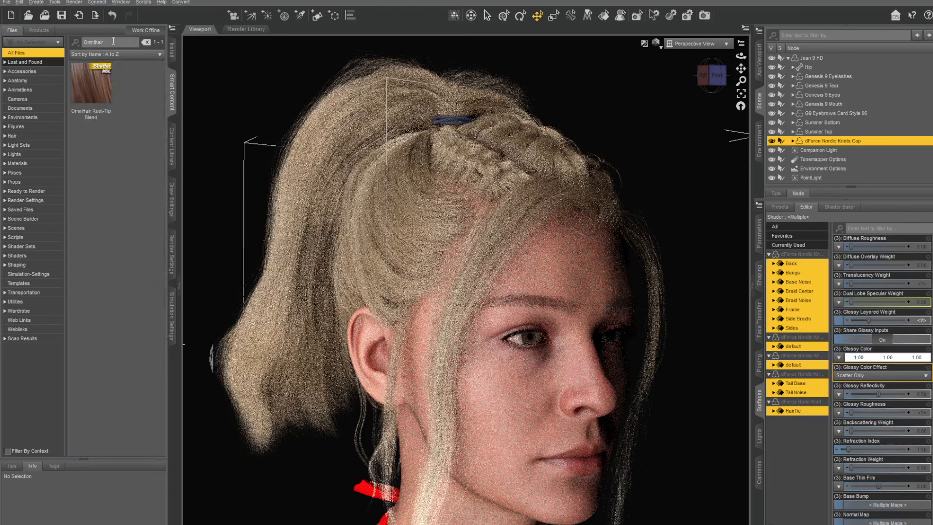
{"action": "double_click", "coordinate": [92, 91]}
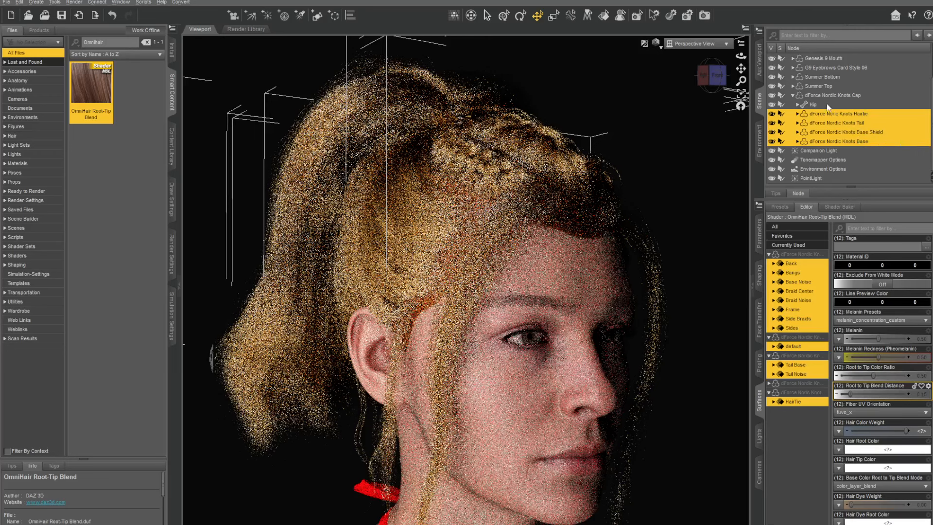
Hide the dForce Nordic Knots Cap node in the scene.
{"action": "left_click", "coordinate": [772, 95]}
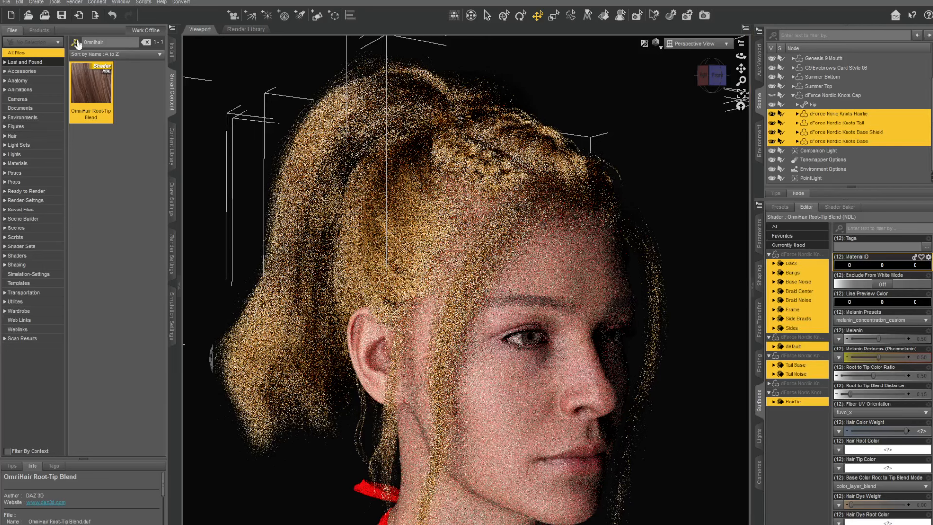
{"action": "left_click", "coordinate": [76, 43]}
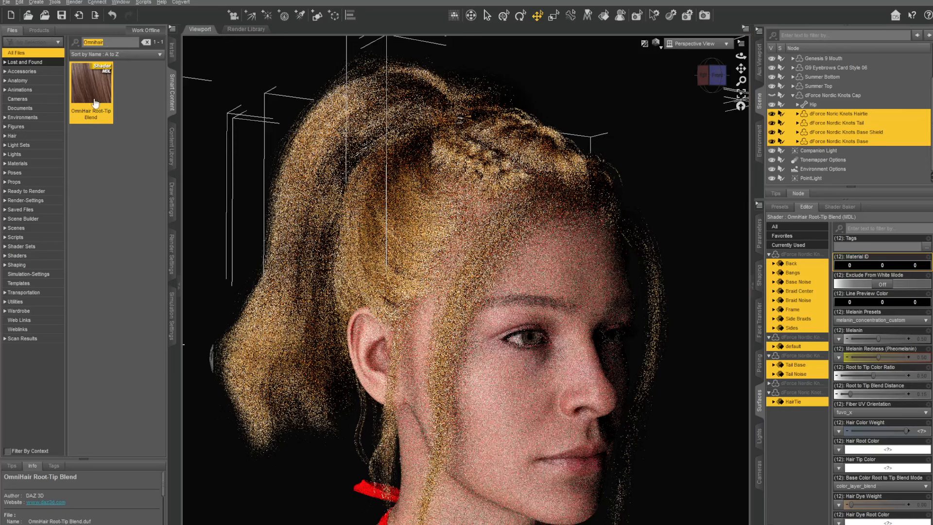
{"action": "left_click_drag", "start_coordinate": [95, 103], "coordinate": [364, 253]}
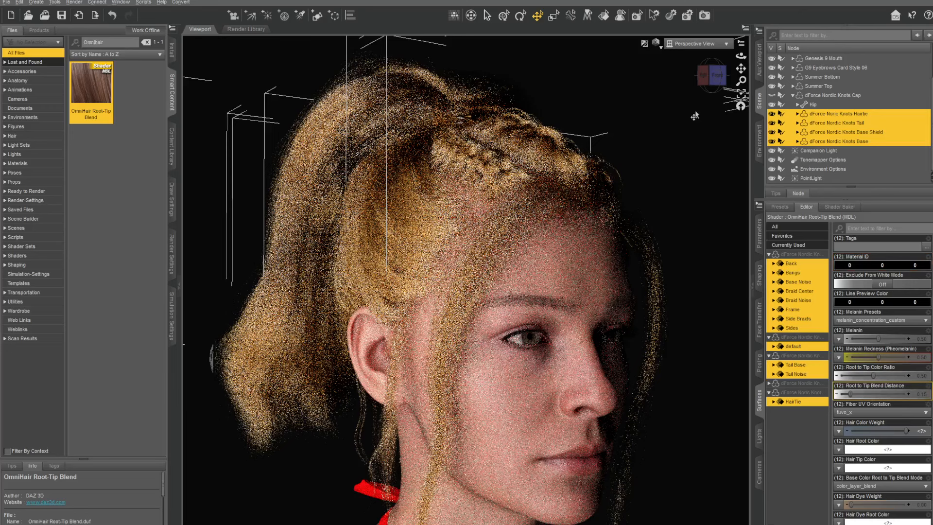
Try Melanin values of 0.85, 1.00, 0.00 and 0.15 on the OmniHair surfaces while viewing the head from the side.
{"action": "left_click", "coordinate": [713, 77]}
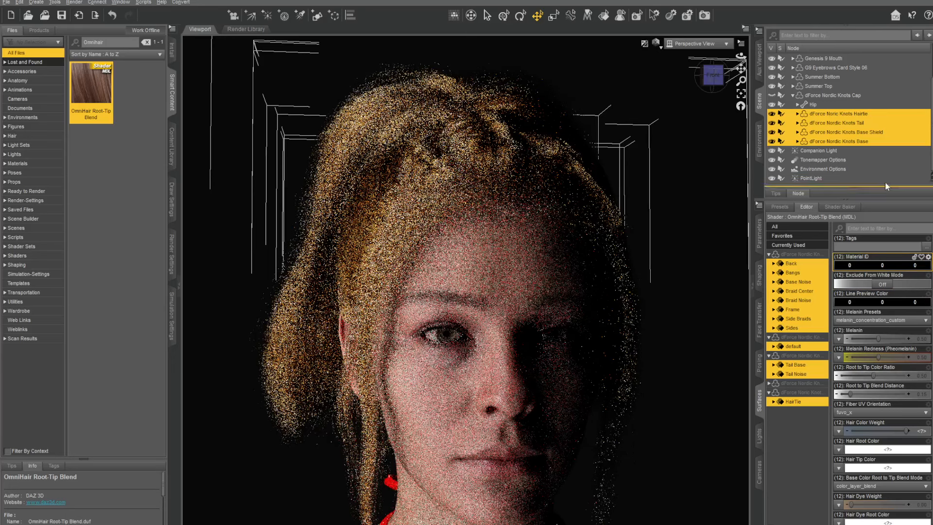
{"action": "left_click_drag", "start_coordinate": [713, 78], "coordinate": [696, 78]}
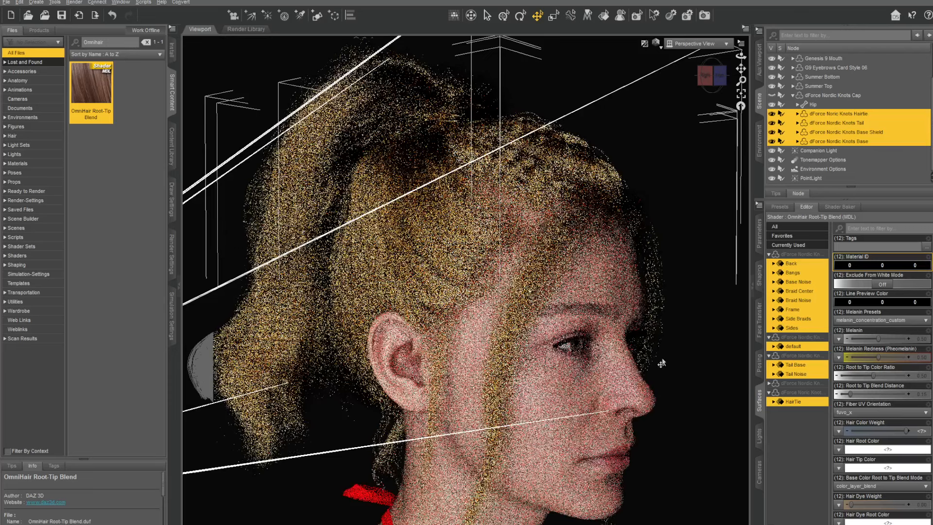
{"action": "left_click_drag", "start_coordinate": [709, 77], "coordinate": [706, 77]}
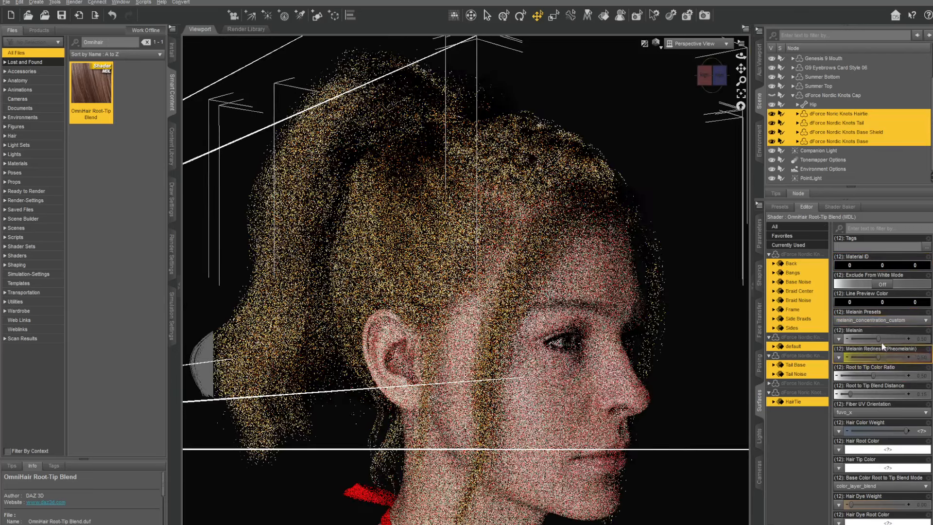
{"action": "left_click_drag", "start_coordinate": [882, 343], "coordinate": [911, 349]}
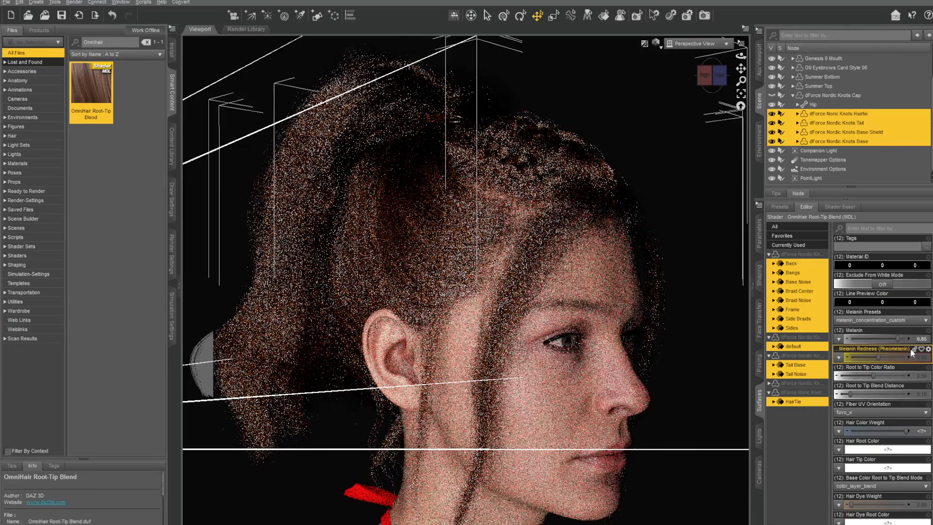
{"action": "left_click_drag", "start_coordinate": [898, 339], "coordinate": [908, 338]}
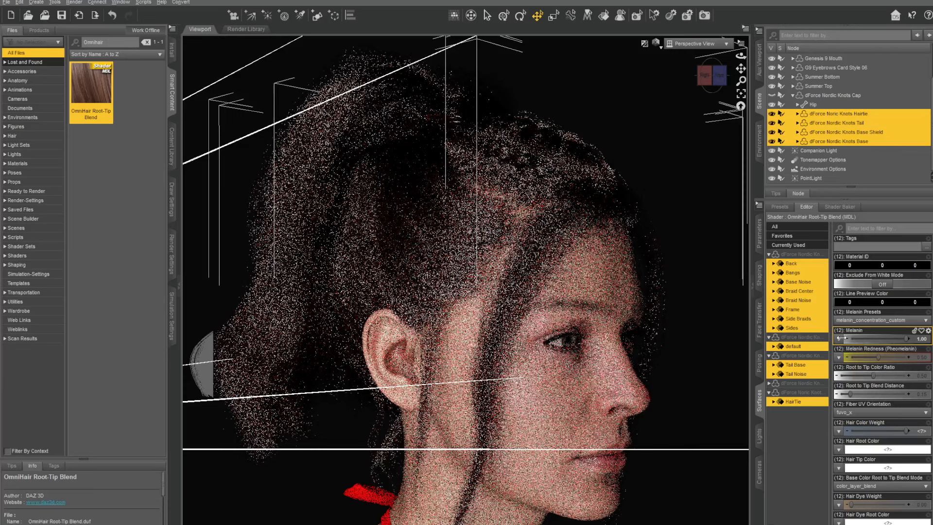
{"action": "left_click", "coordinate": [841, 338]}
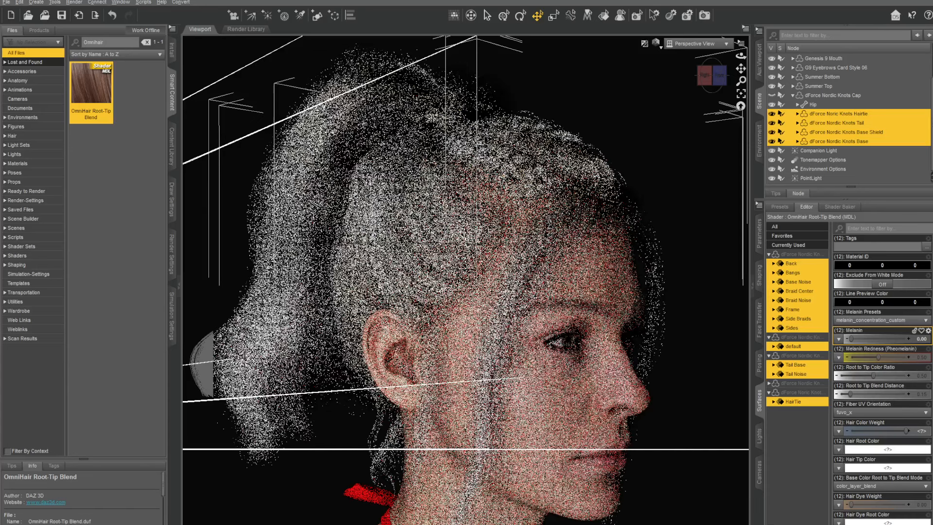
{"action": "left_click", "coordinate": [860, 340]}
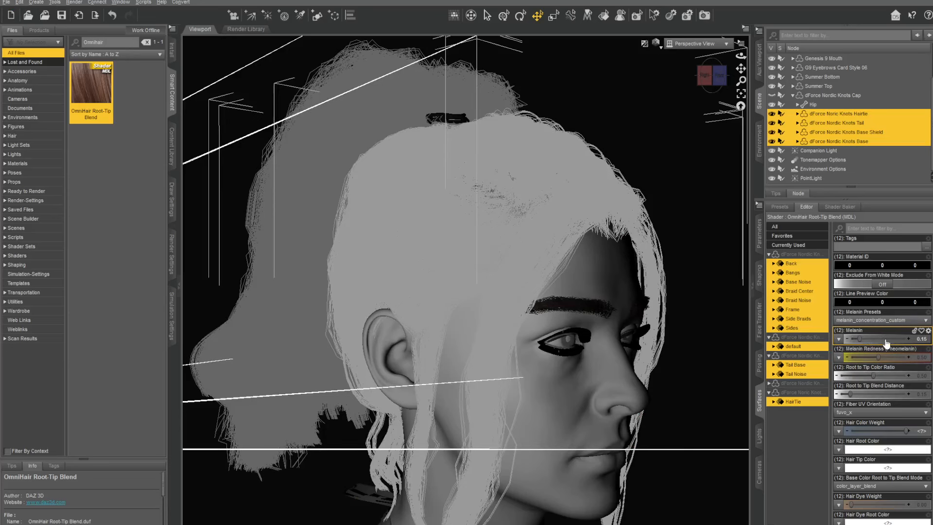
Set the hair's Melanin to 0.46 and its Melanin Redness (Pheomelanin) to 0.88.
{"action": "mouse_move", "coordinate": [886, 343]}
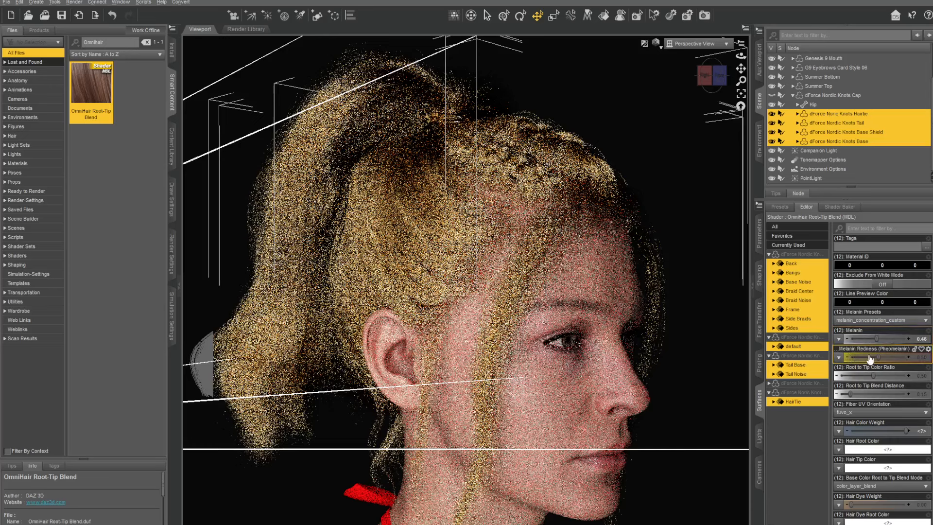
{"action": "left_click_drag", "start_coordinate": [898, 361], "coordinate": [901, 362]}
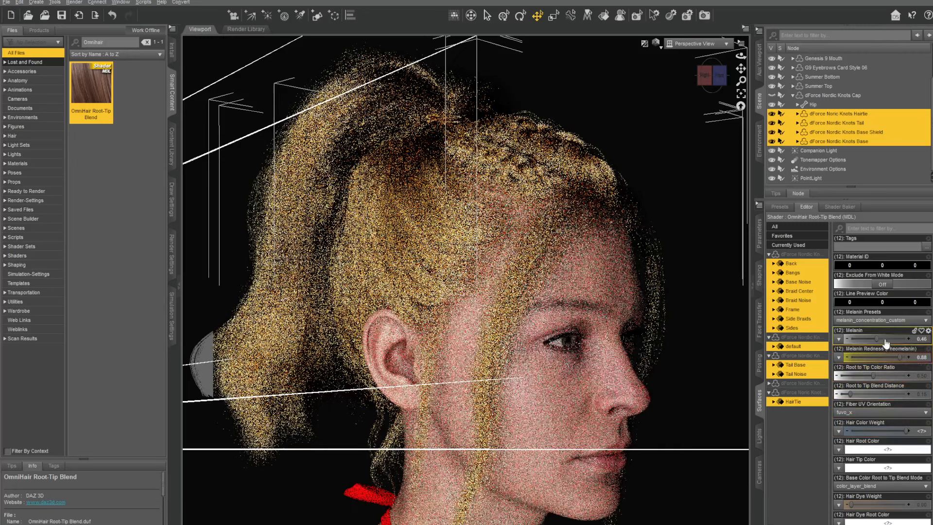
Set the hair's Melanin to 0.74.
{"action": "left_click_drag", "start_coordinate": [870, 342], "coordinate": [893, 339]}
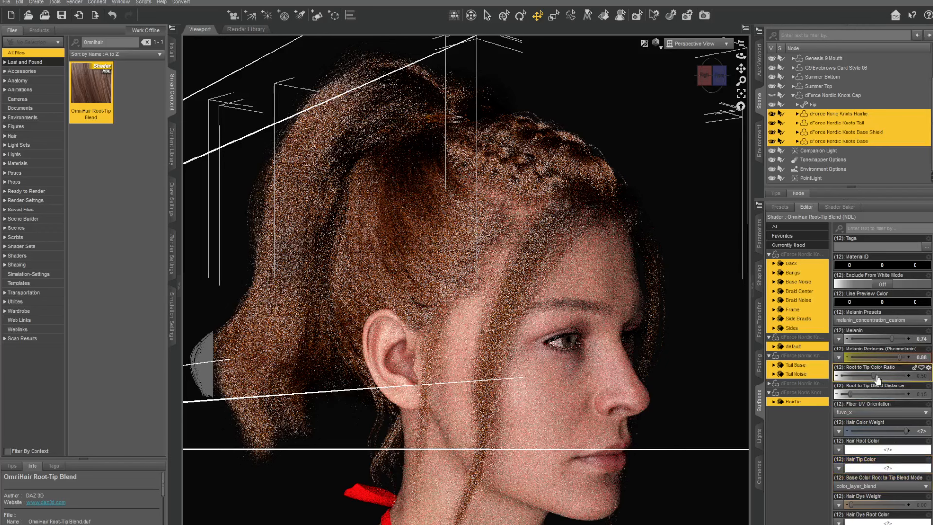
Try blue base colours on the hair, with Hair Root Color 0.12, 0.15, 1.00 and Hair Tip Color 0.045, 0.12, 1.00.
{"action": "scroll", "coordinate": [889, 373], "scroll_direction": "down", "scroll_amount": 3}
{"action": "scroll", "coordinate": [888, 372], "scroll_direction": "down", "scroll_amount": 1}
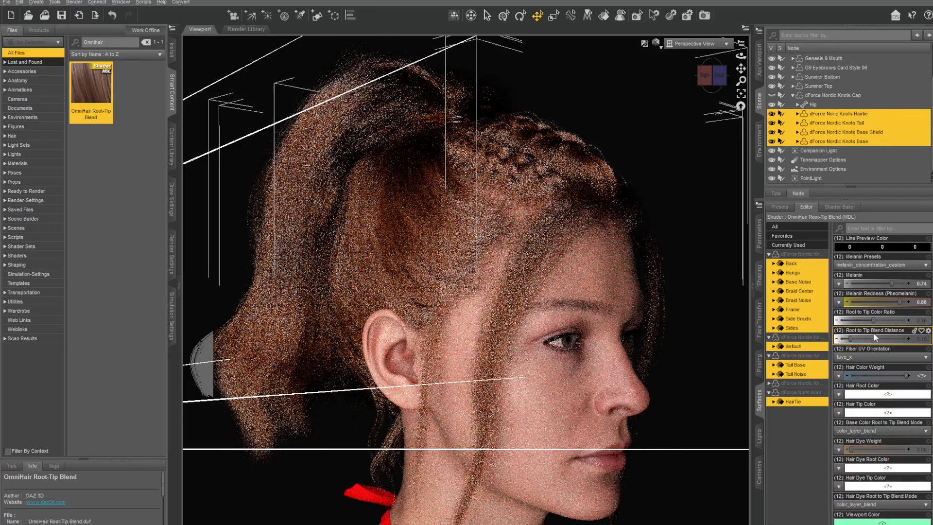
{"action": "mouse_move", "coordinate": [876, 339]}
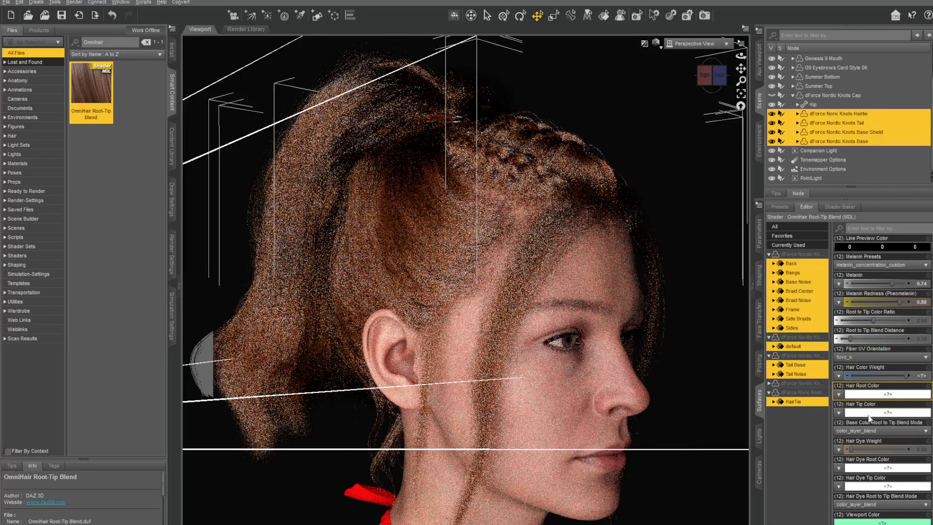
{"action": "left_click", "coordinate": [870, 395]}
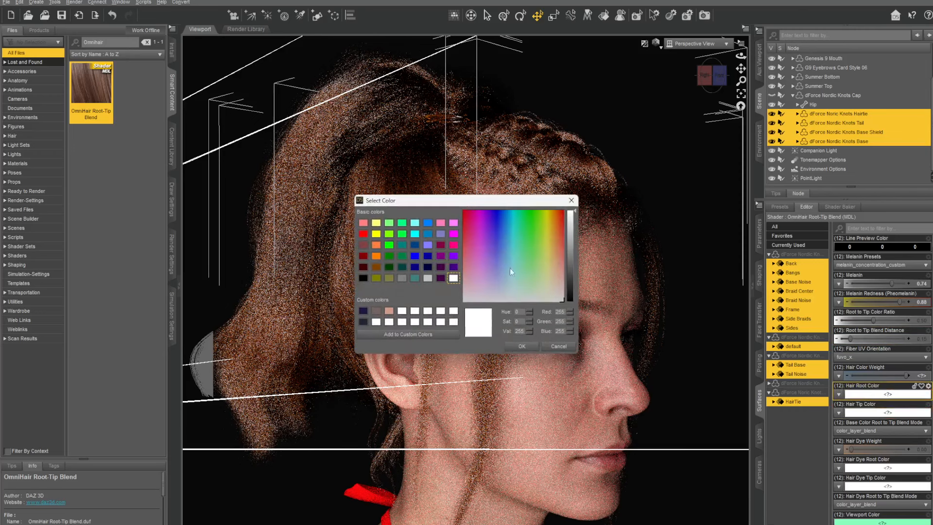
{"action": "left_click", "coordinate": [498, 246]}
{"action": "left_click", "coordinate": [522, 346]}
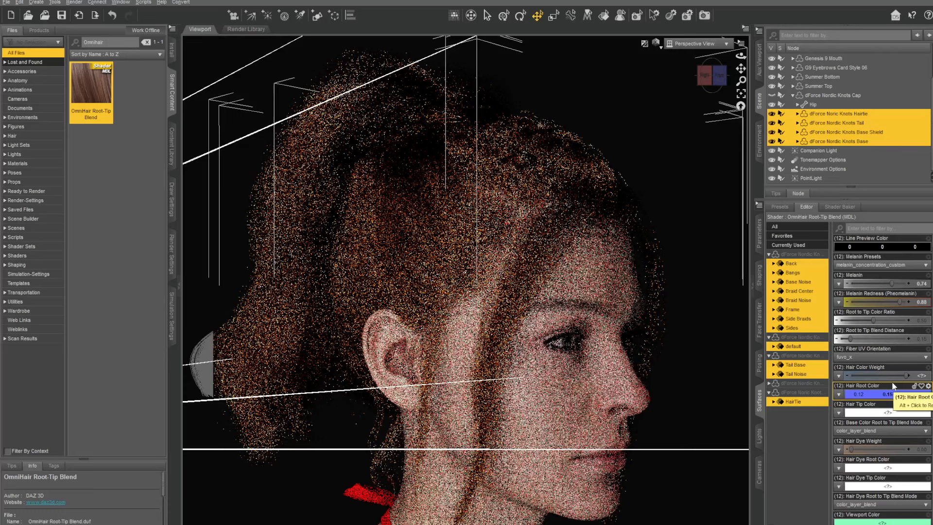
{"action": "left_click", "coordinate": [887, 412]}
{"action": "left_click", "coordinate": [499, 233]}
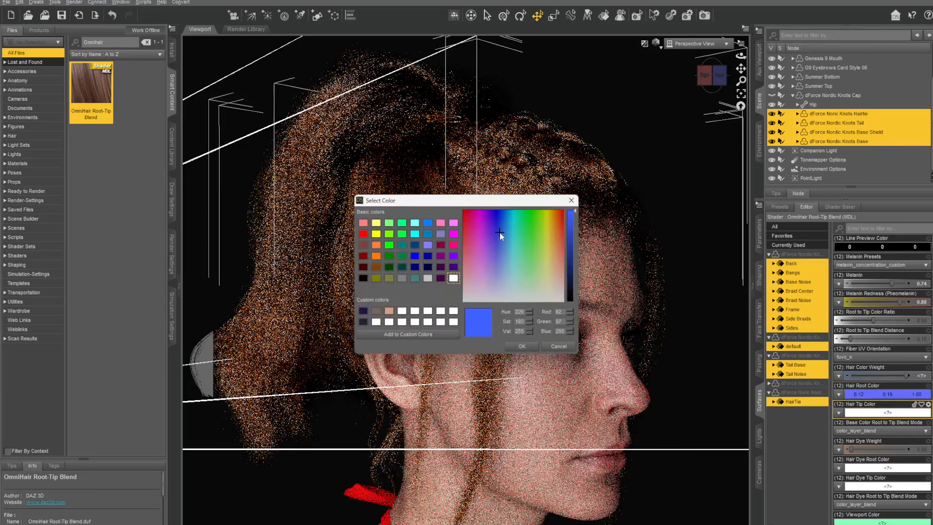
{"action": "left_click", "coordinate": [522, 347]}
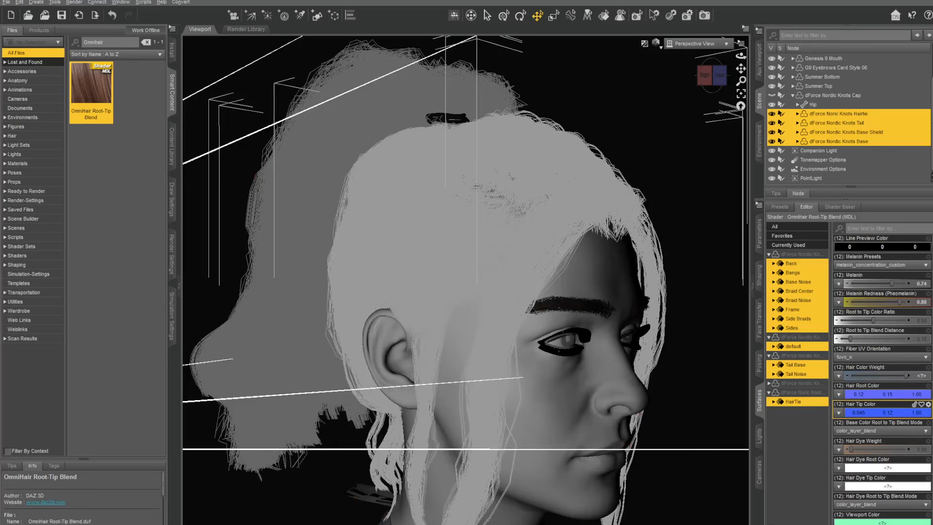
Try a Hair Color Weight of 0.092 on the hair surfaces and set it back up to 1.00.
{"action": "left_click", "coordinate": [873, 369]}
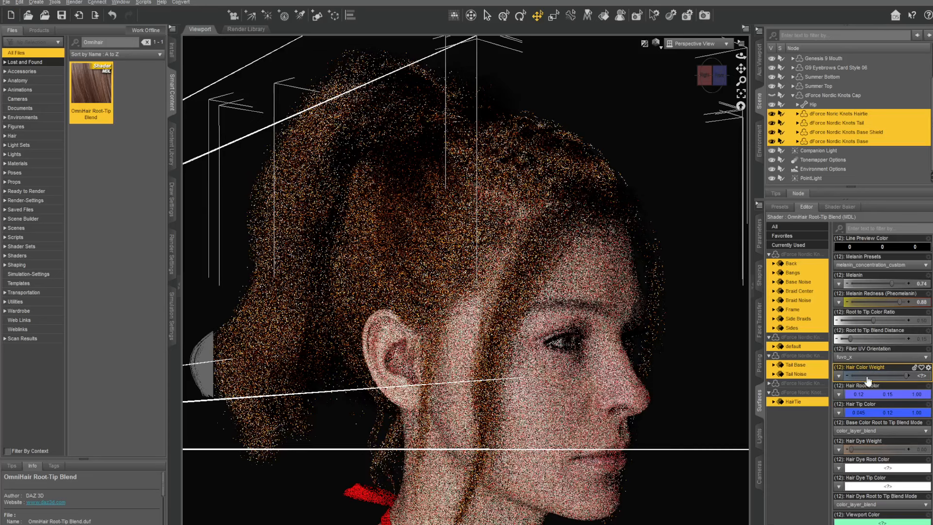
{"action": "left_click_drag", "start_coordinate": [869, 381], "coordinate": [857, 375]}
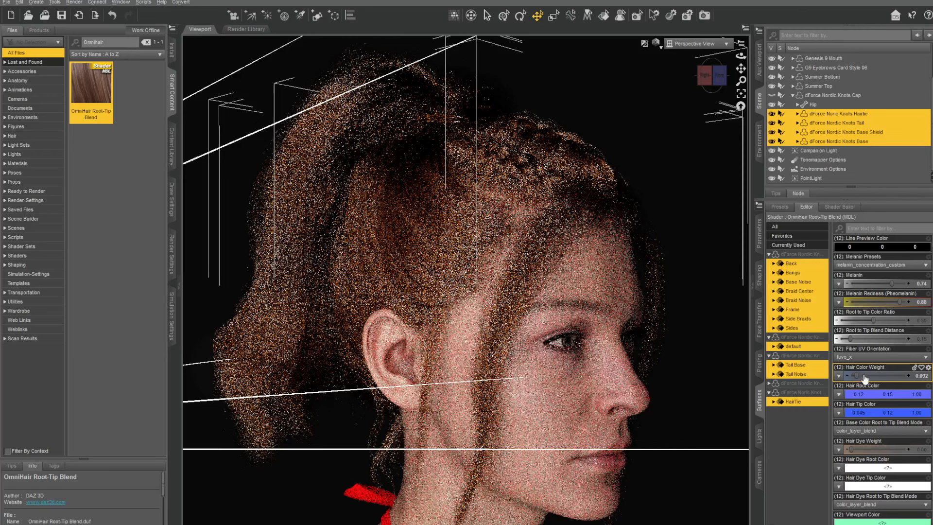
{"action": "left_click", "coordinate": [898, 376]}
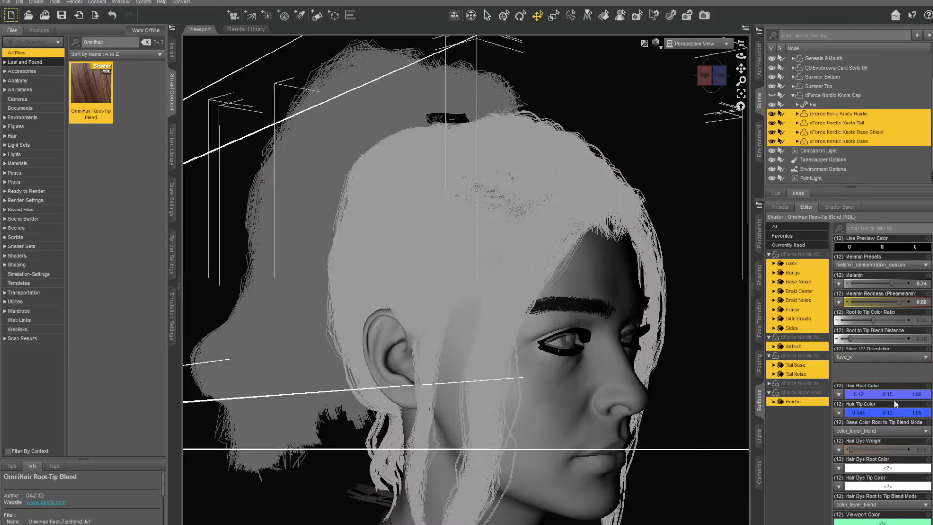
Reset the Hair Tip Color and Hair Root Color to white (1.00, 1.00, 1.00).
{"action": "scroll", "coordinate": [891, 404], "scroll_direction": "down", "scroll_amount": 2}
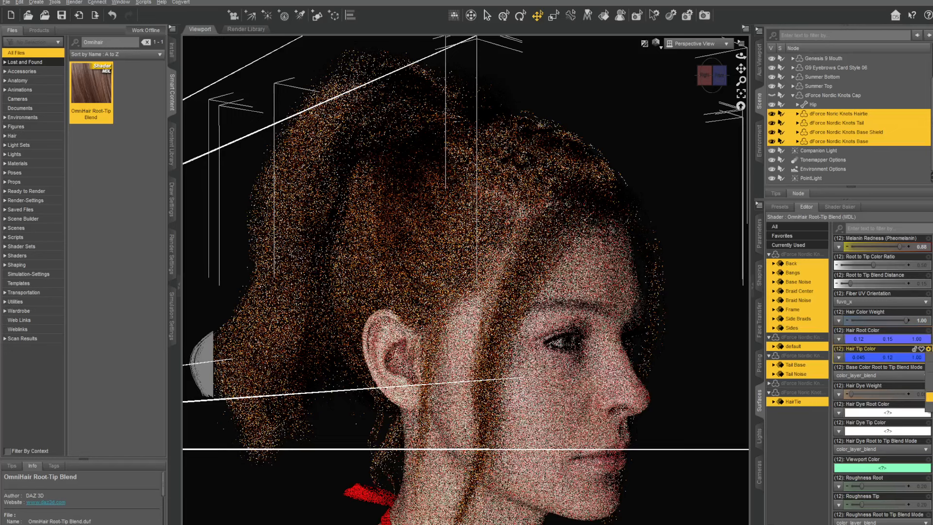
{"action": "left_click", "coordinate": [929, 397]}
{"action": "left_click", "coordinate": [929, 331]}
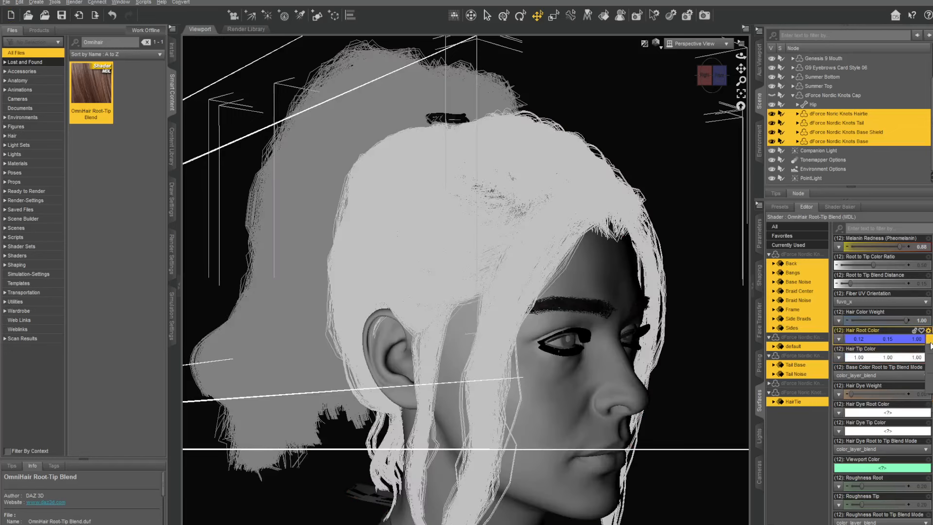
{"action": "left_click", "coordinate": [929, 379]}
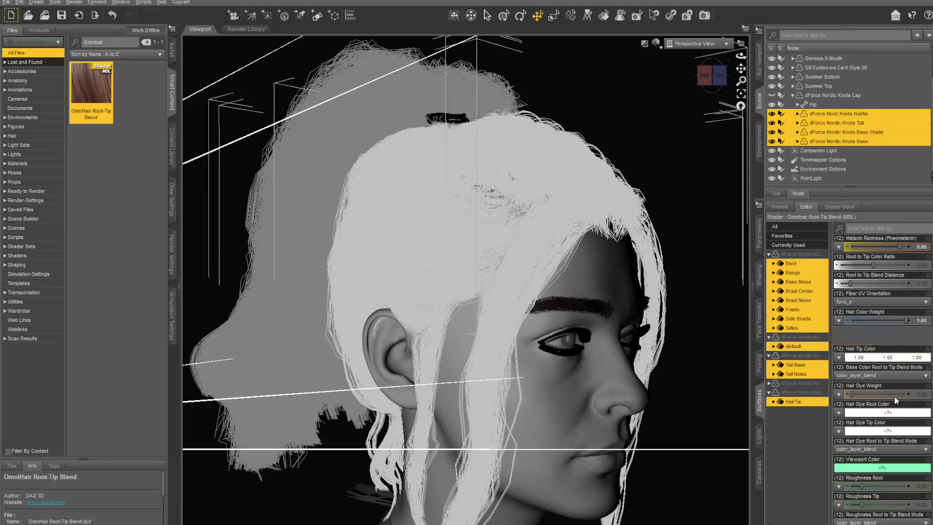
Examine the available Base Color Root to Tip Blend Mode options without changing the mode.
{"action": "scroll", "coordinate": [885, 395], "scroll_direction": "down", "scroll_amount": 2}
{"action": "scroll", "coordinate": [885, 394], "scroll_direction": "down", "scroll_amount": 1}
{"action": "left_click", "coordinate": [879, 319]}
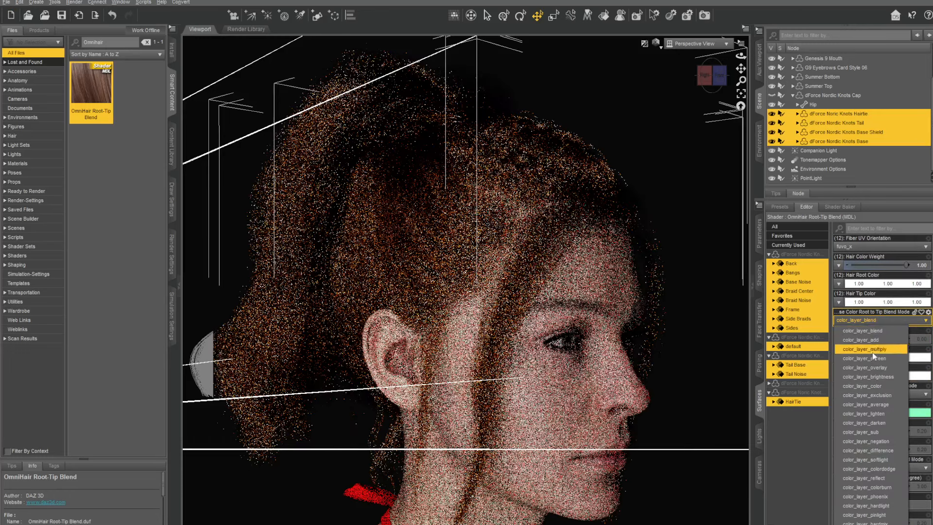
{"action": "left_click", "coordinate": [927, 358]}
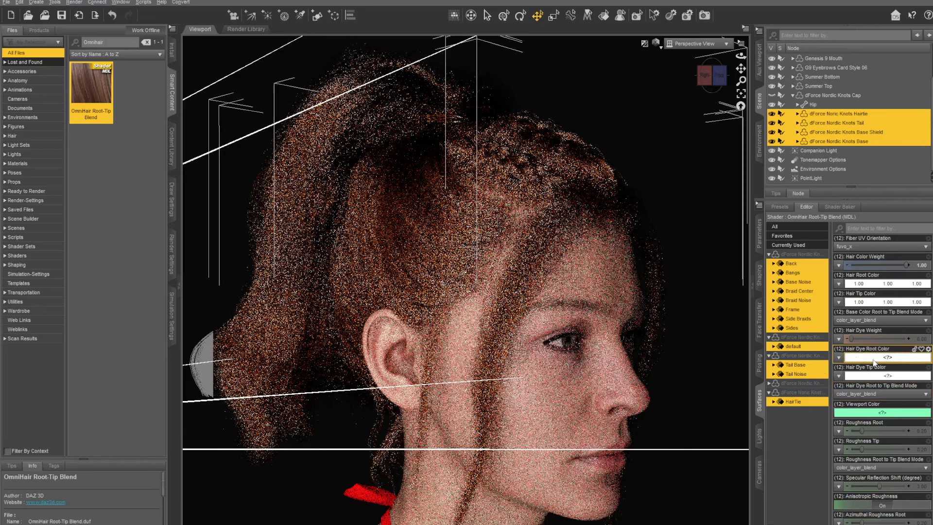
Set Hair Dye Root Color to blue (0.027, 0.027, 1.00) and Hair Dye Tip Color to blue (0.0055, 0.024, 1.00).
{"action": "left_click", "coordinate": [888, 357]}
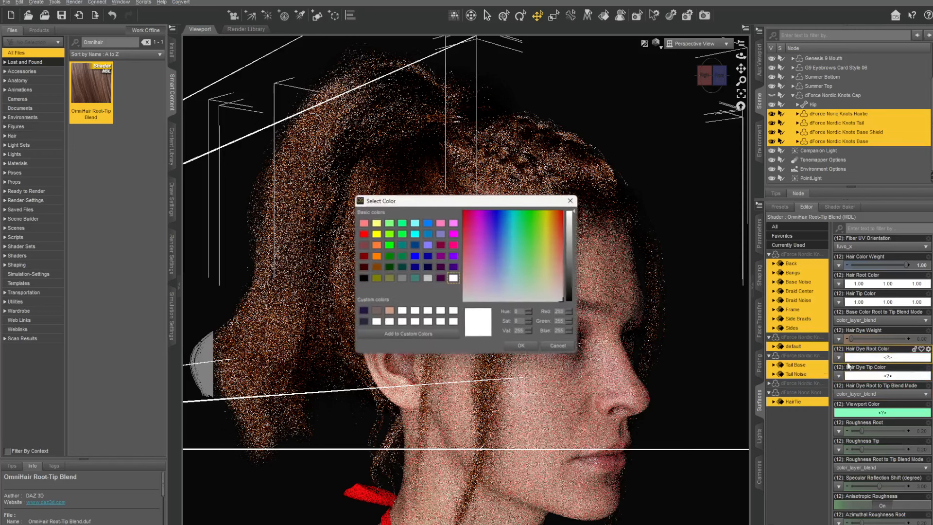
{"action": "left_click", "coordinate": [497, 228]}
{"action": "left_click", "coordinate": [522, 346]}
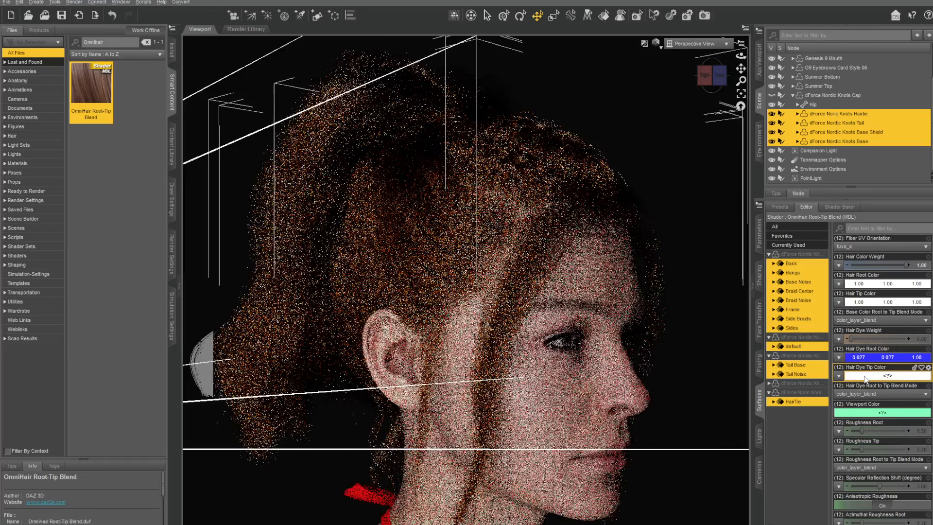
{"action": "left_click", "coordinate": [865, 376]}
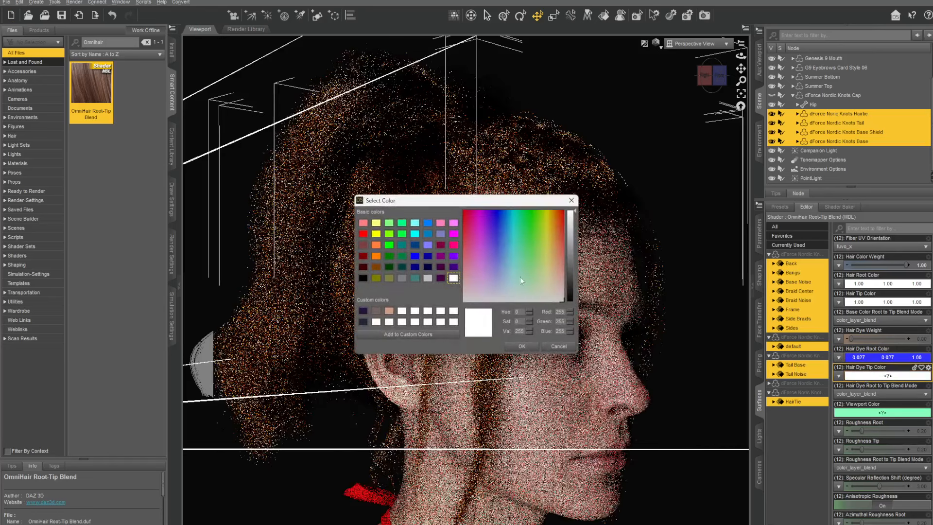
{"action": "left_click", "coordinate": [503, 221]}
{"action": "left_click", "coordinate": [521, 346]}
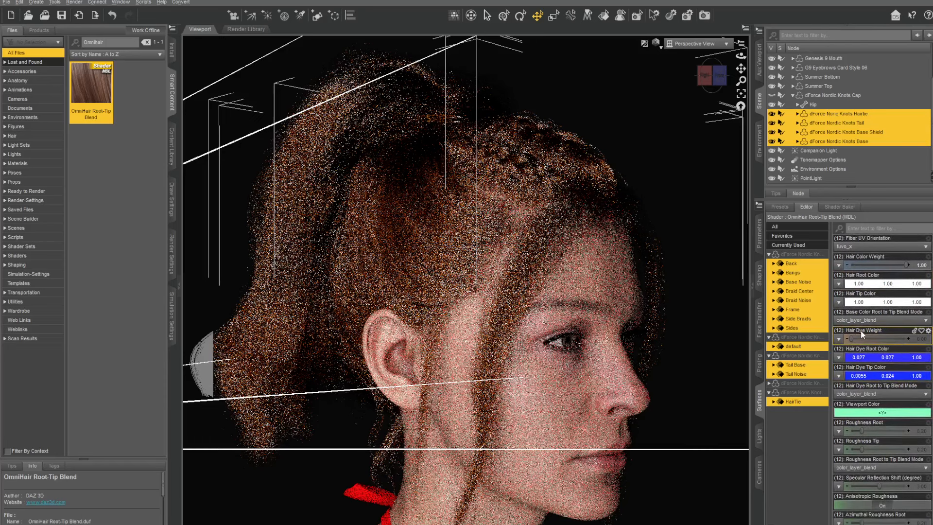
Try Hair Dye Weight values of 0.70, 0.18 and 0.084 on the hair.
{"action": "left_click_drag", "start_coordinate": [882, 340], "coordinate": [893, 338]}
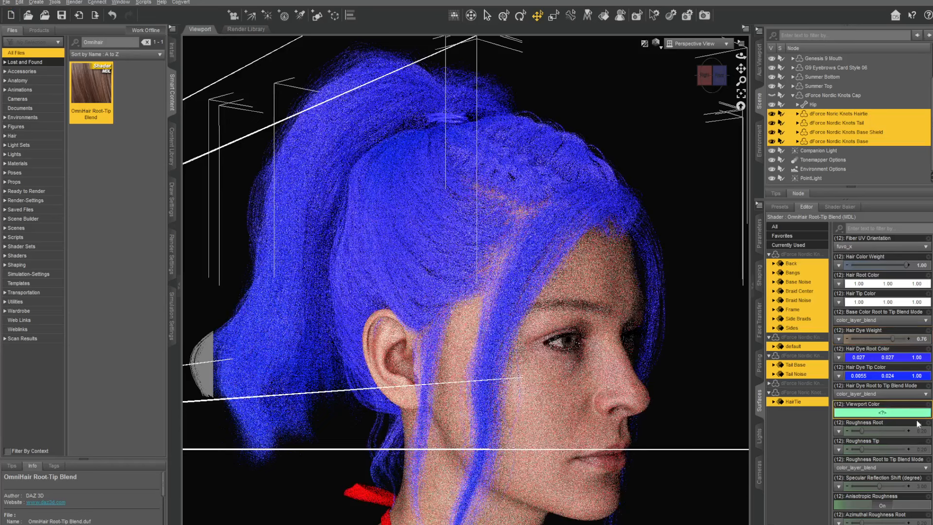
{"action": "left_click_drag", "start_coordinate": [893, 338], "coordinate": [862, 339]}
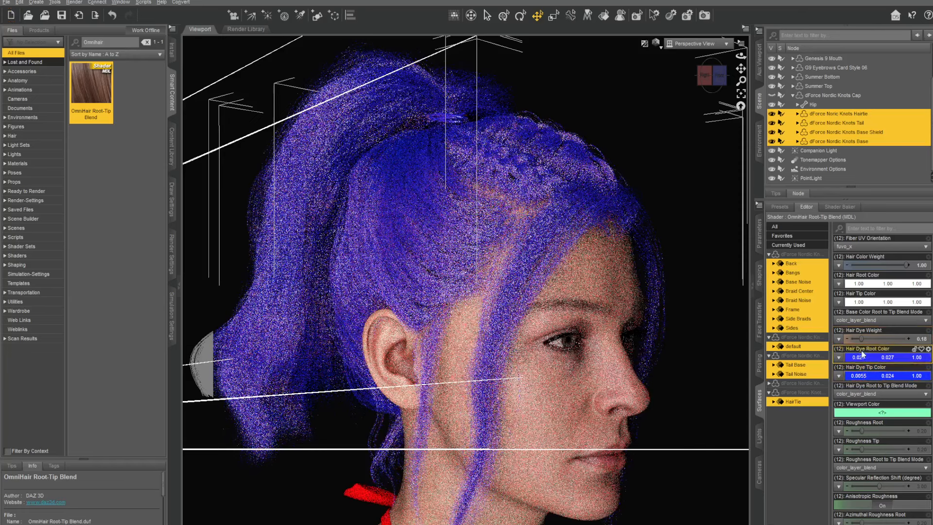
{"action": "left_click_drag", "start_coordinate": [861, 339], "coordinate": [856, 339]}
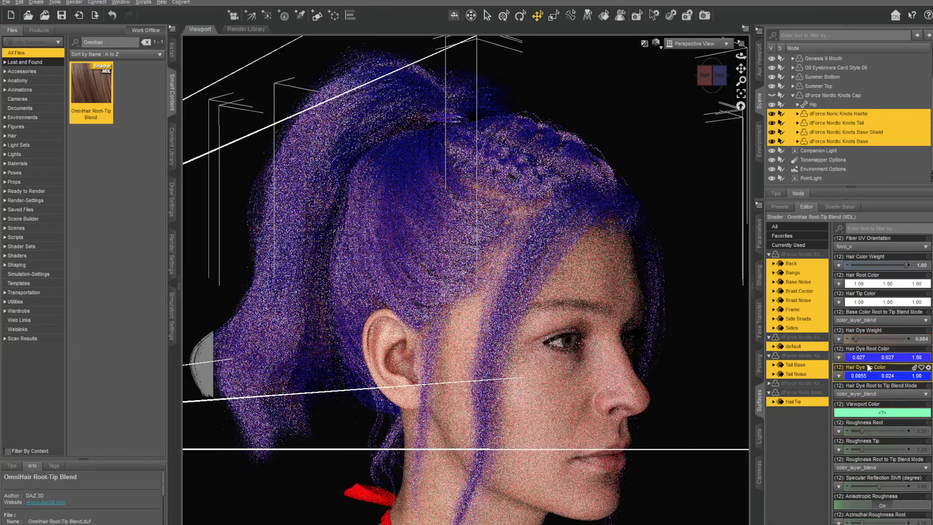
Darken the Hair Dye Tip Color to a deep blue of 0.0017, 0.0072, 0.31.
{"action": "left_click", "coordinate": [875, 377]}
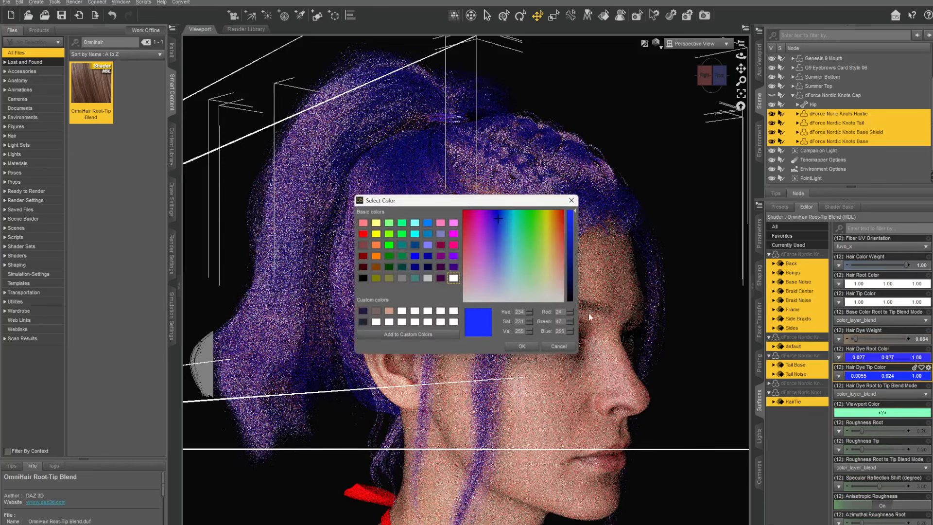
{"action": "left_click", "coordinate": [569, 252]}
{"action": "left_click_drag", "start_coordinate": [570, 264], "coordinate": [568, 248]}
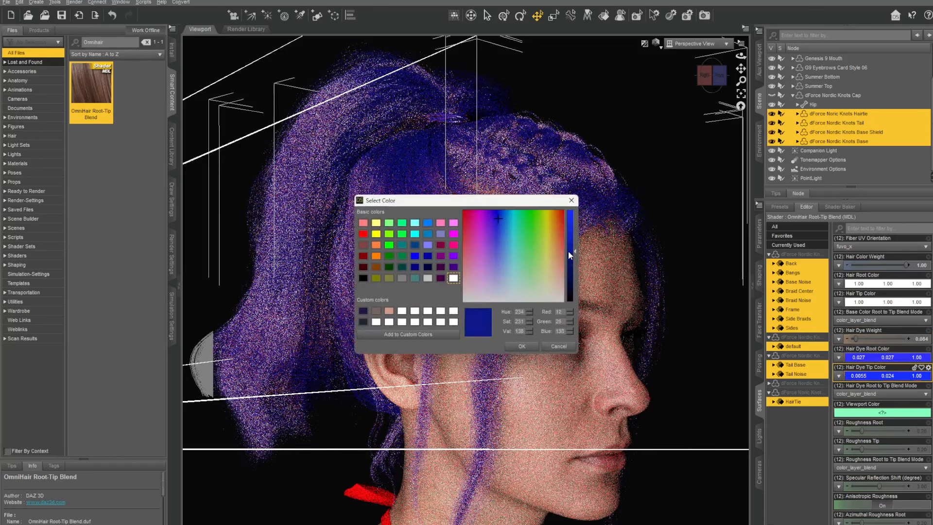
{"action": "left_click", "coordinate": [522, 346]}
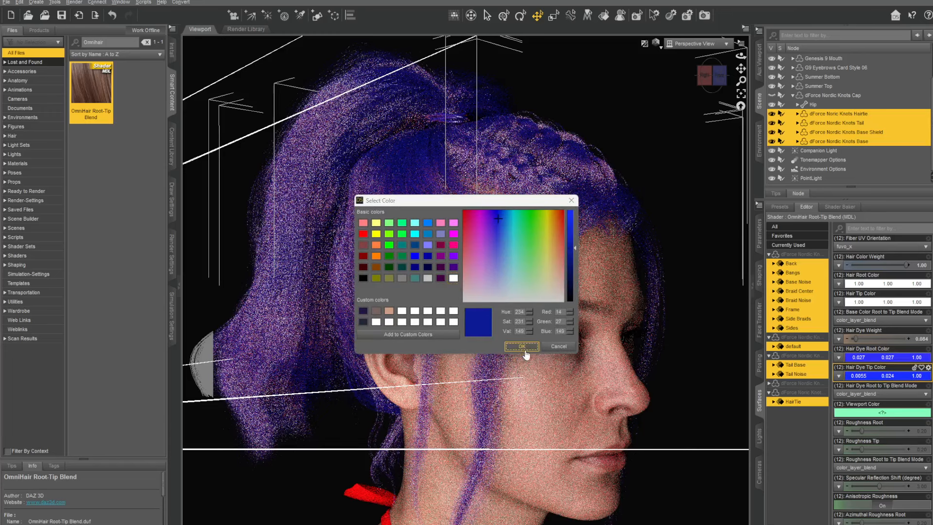
{"action": "left_click", "coordinate": [880, 501]}
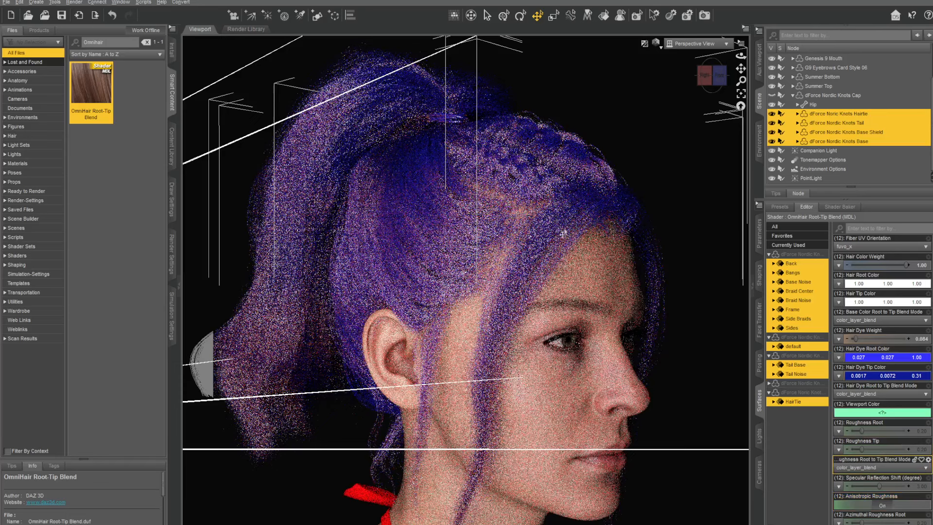
Return the Hair Dye Weight to 0.00.
{"action": "scroll", "coordinate": [892, 358], "scroll_direction": "up", "scroll_amount": 2}
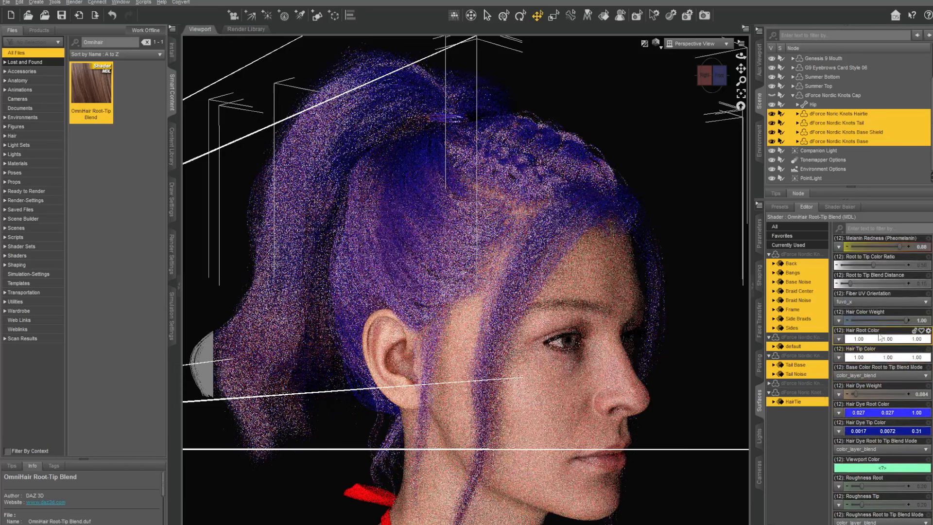
{"action": "scroll", "coordinate": [889, 366], "scroll_direction": "down", "scroll_amount": 3}
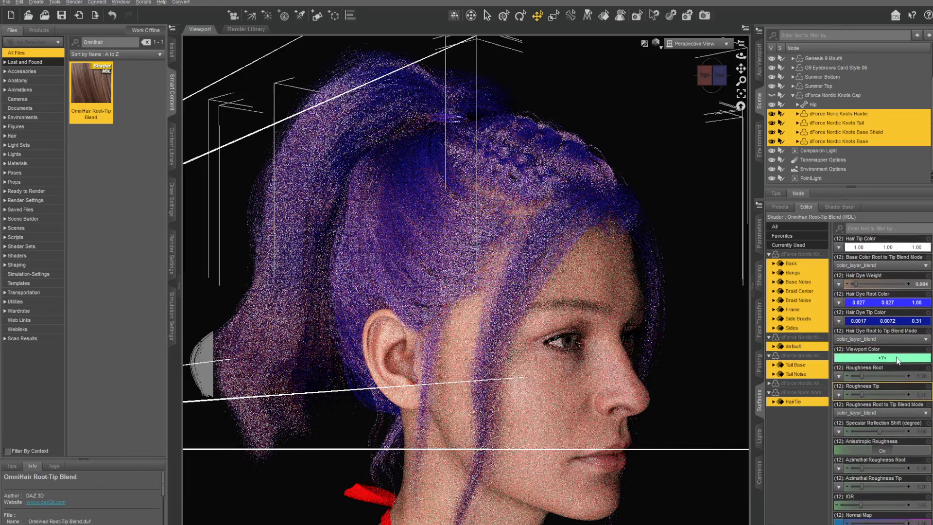
{"action": "scroll", "coordinate": [867, 329], "scroll_direction": "up", "scroll_amount": 3}
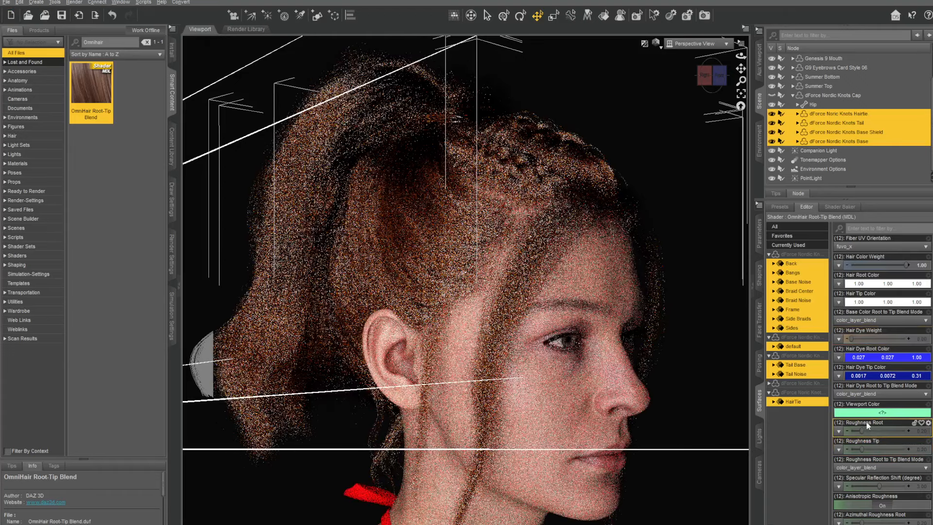
Review the hair's melanin, base colour, dye and roughness settings in the OmniHair surface parameters.
{"action": "scroll", "coordinate": [869, 427], "scroll_direction": "up", "scroll_amount": 5}
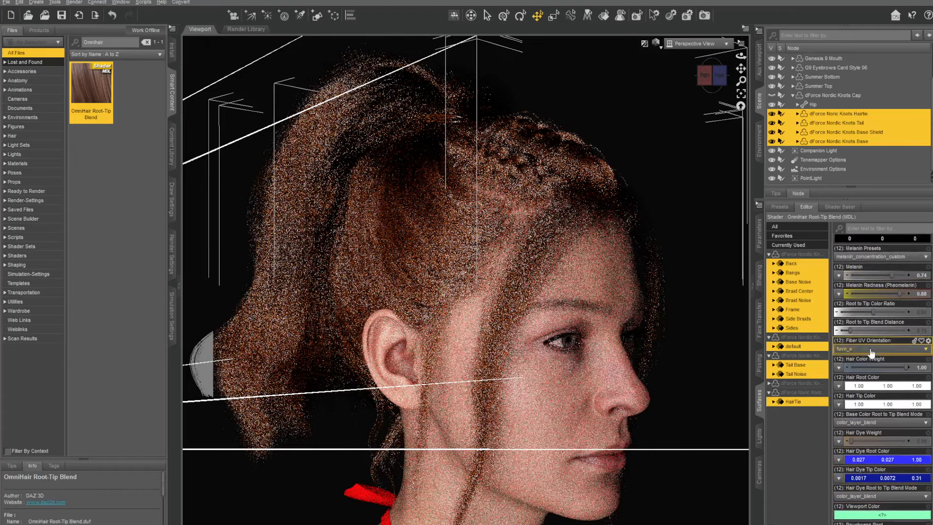
{"action": "scroll", "coordinate": [872, 352], "scroll_direction": "up", "scroll_amount": 1}
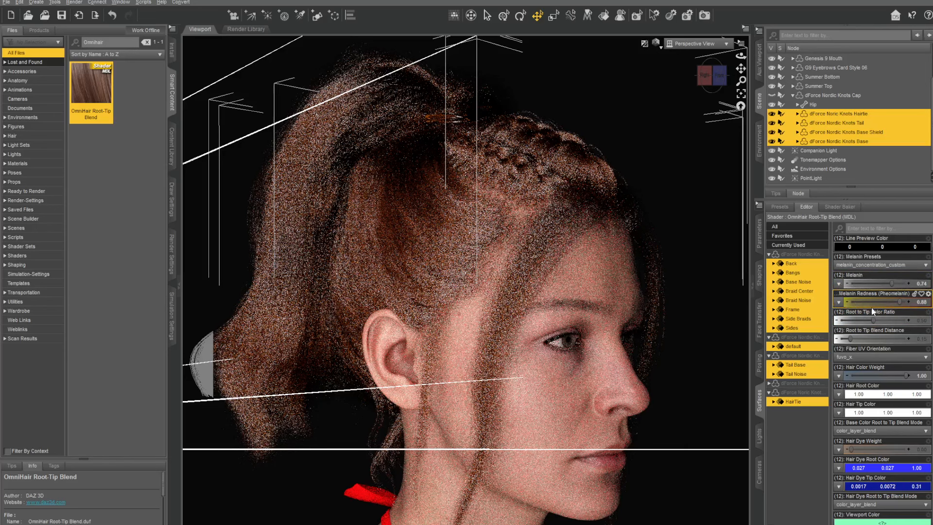
{"action": "scroll", "coordinate": [894, 302], "scroll_direction": "down", "scroll_amount": 3}
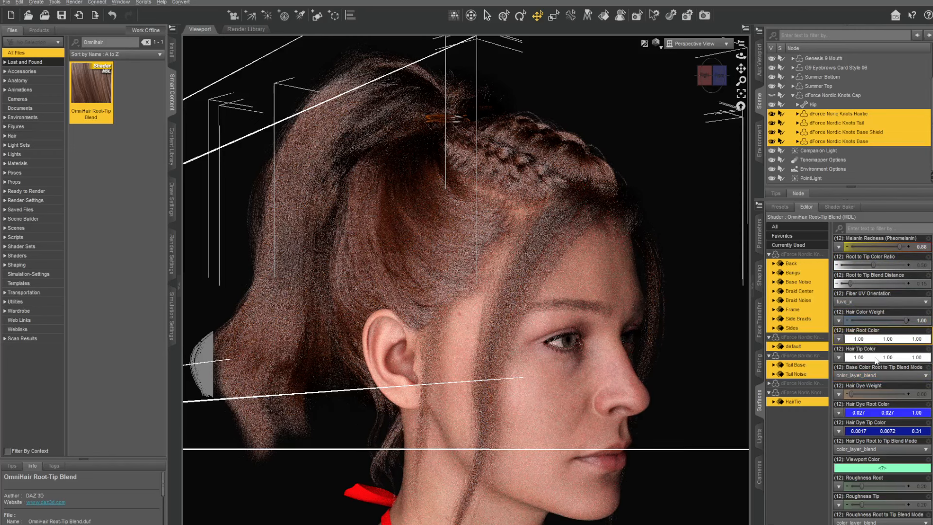
{"action": "scroll", "coordinate": [893, 321], "scroll_direction": "down", "scroll_amount": 3}
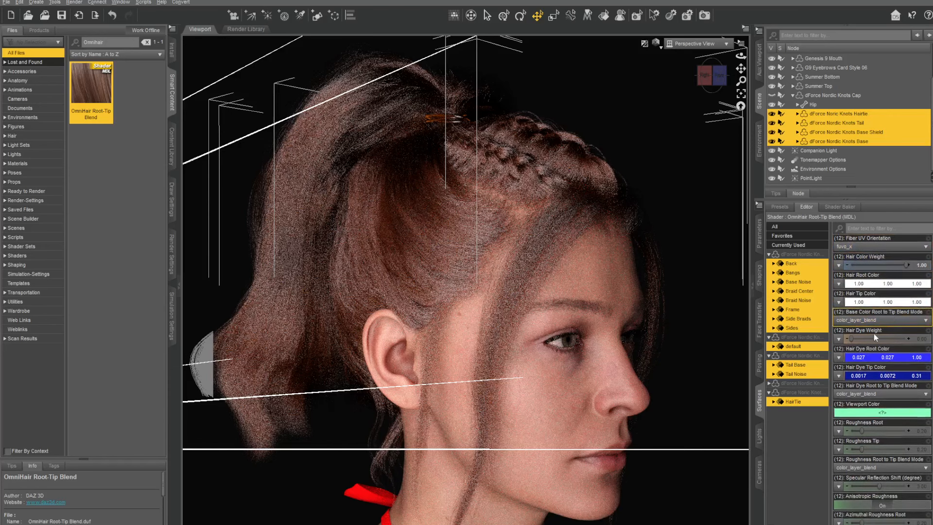
{"action": "scroll", "coordinate": [874, 334], "scroll_direction": "down", "scroll_amount": 3}
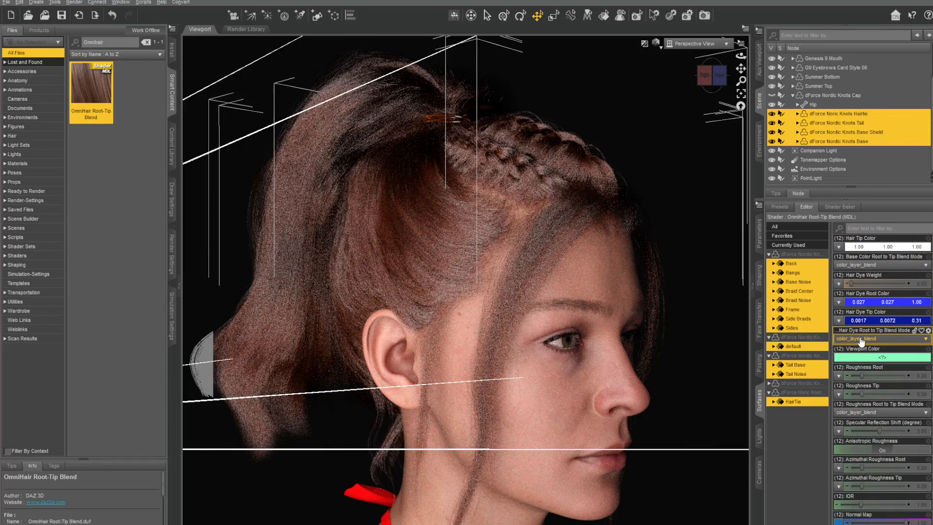
{"action": "scroll", "coordinate": [879, 381], "scroll_direction": "up", "scroll_amount": 1}
{"action": "scroll", "coordinate": [879, 389], "scroll_direction": "up", "scroll_amount": 9}
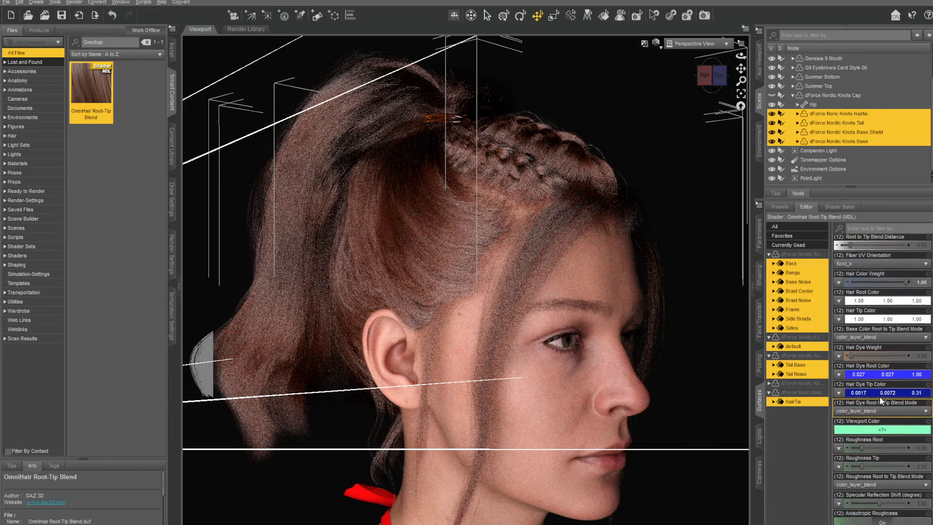
Try the light_blonde and dark_blonde melanin presets on the hair, and finish with melanin_concentration_black.
{"action": "scroll", "coordinate": [881, 402], "scroll_direction": "up", "scroll_amount": 3}
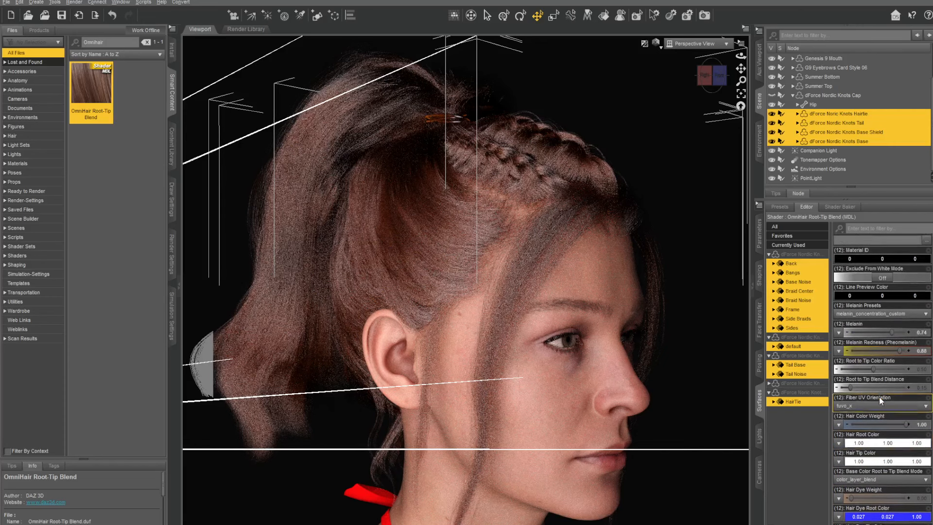
{"action": "left_click", "coordinate": [870, 320]}
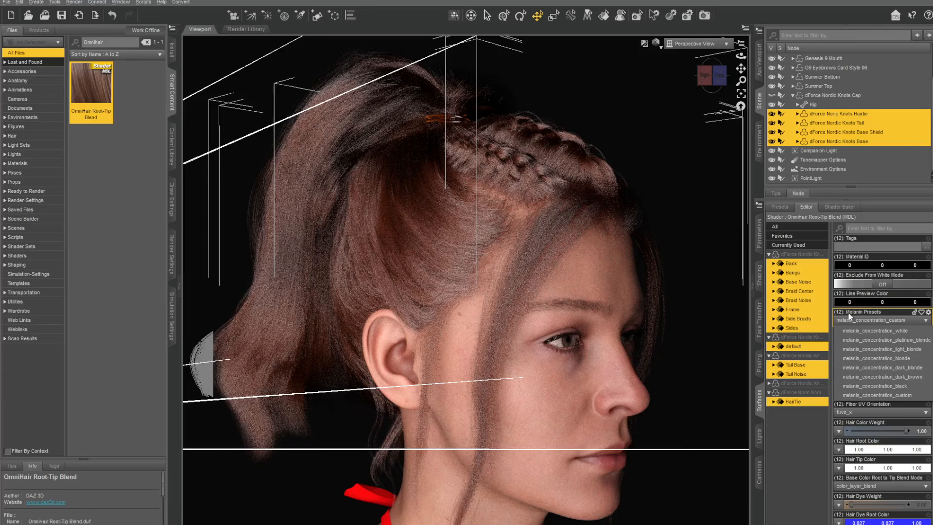
{"action": "left_click", "coordinate": [883, 349]}
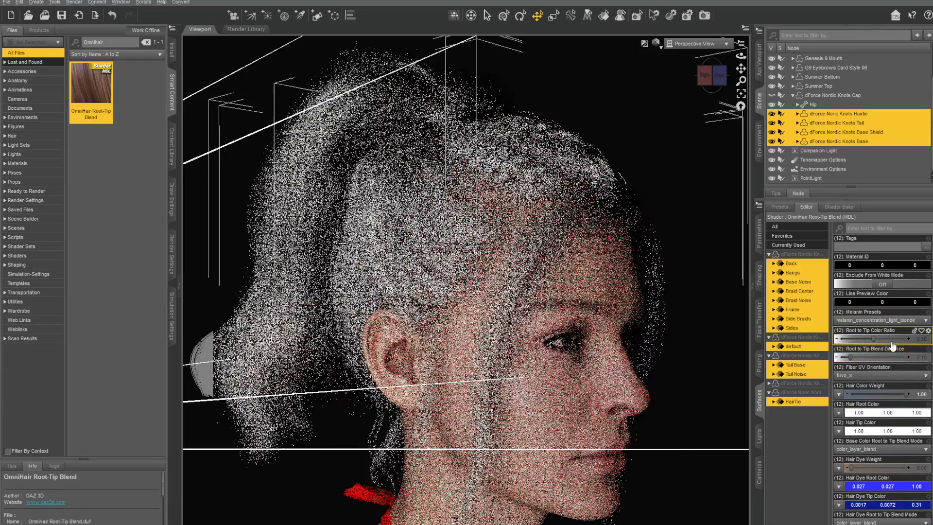
{"action": "left_click", "coordinate": [881, 322]}
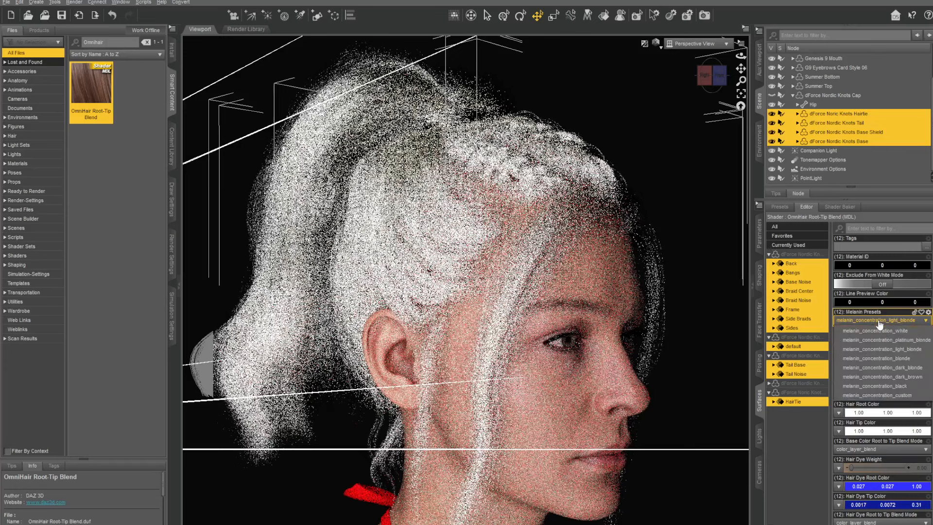
{"action": "left_click", "coordinate": [894, 368]}
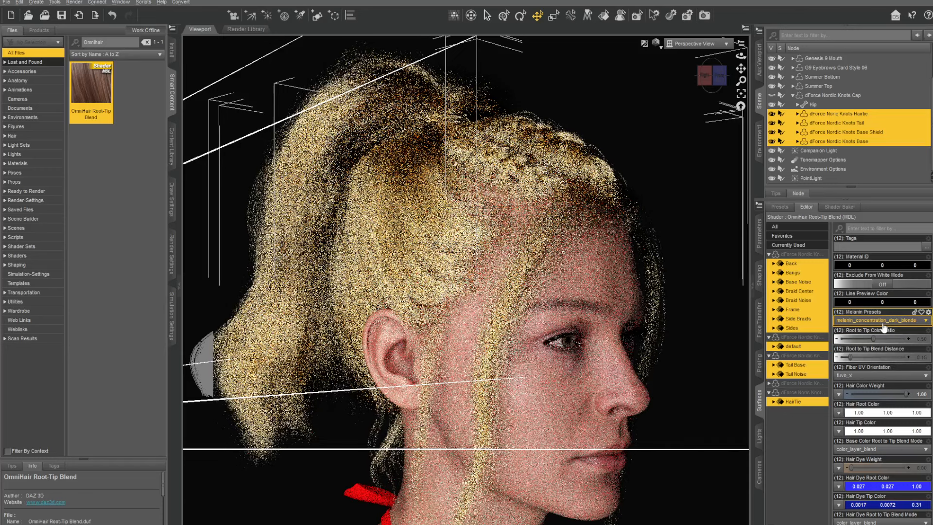
{"action": "left_click", "coordinate": [882, 321]}
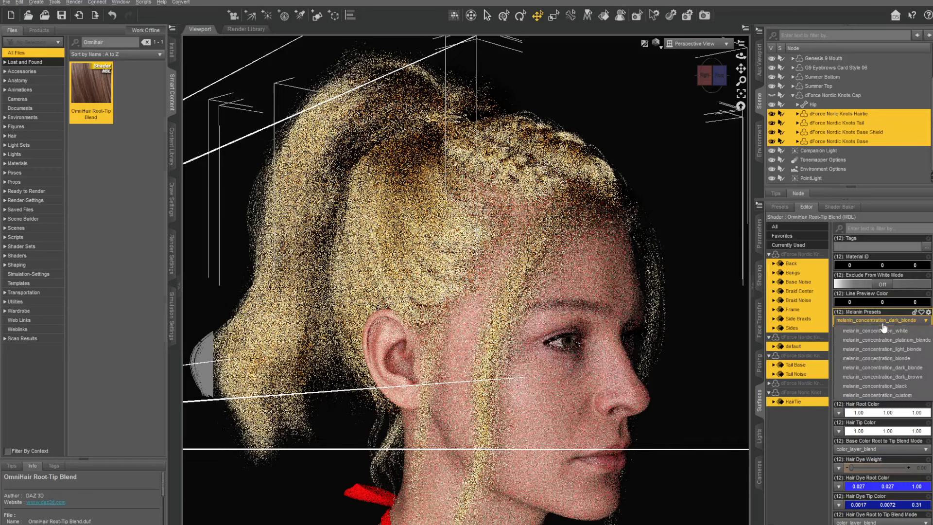
{"action": "left_click", "coordinate": [893, 387]}
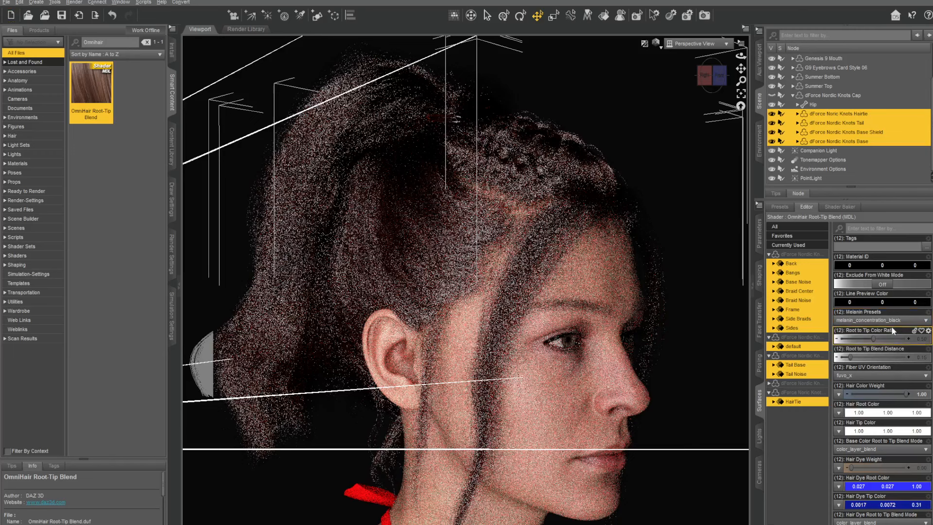
Reselect the dForce Nordic Knots Hairtie, Tail, Base Shield and Base together with all their surfaces.
{"action": "left_click", "coordinate": [891, 320]}
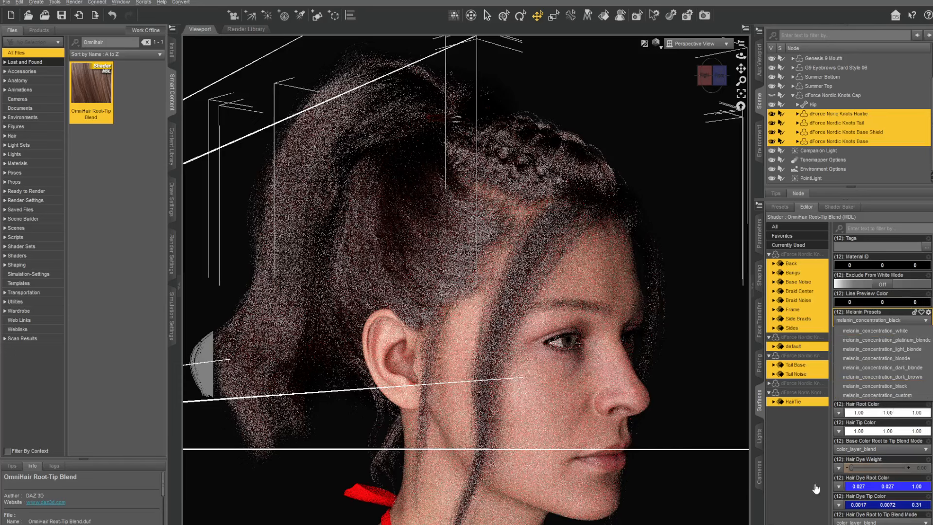
{"action": "left_click", "coordinate": [788, 483]}
{"action": "left_click", "coordinate": [788, 483]}
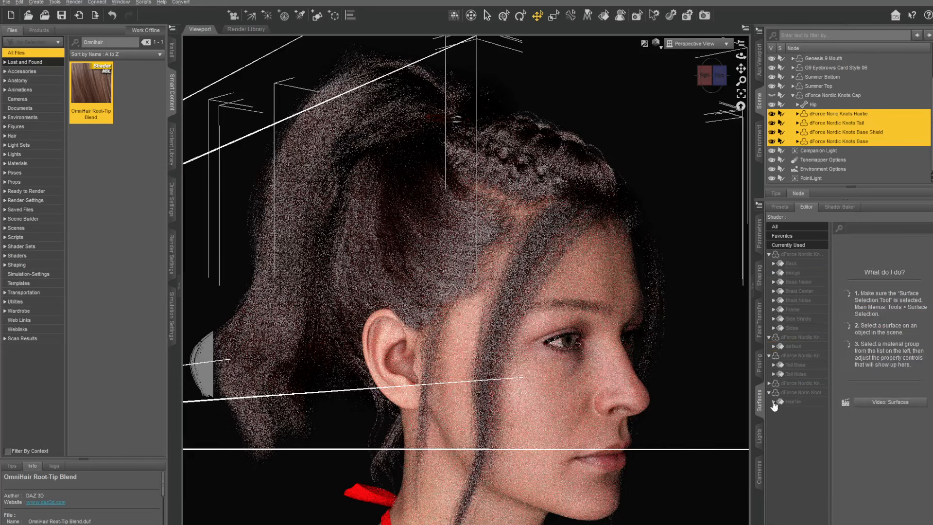
{"action": "left_click", "coordinate": [802, 246]}
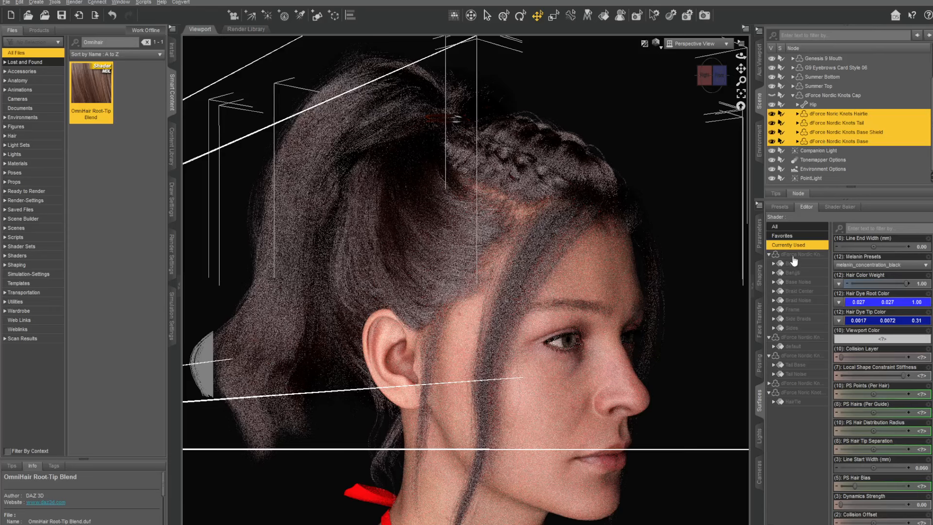
{"action": "left_click", "coordinate": [793, 256]}
{"action": "left_click", "coordinate": [794, 402], "text": "shift"}
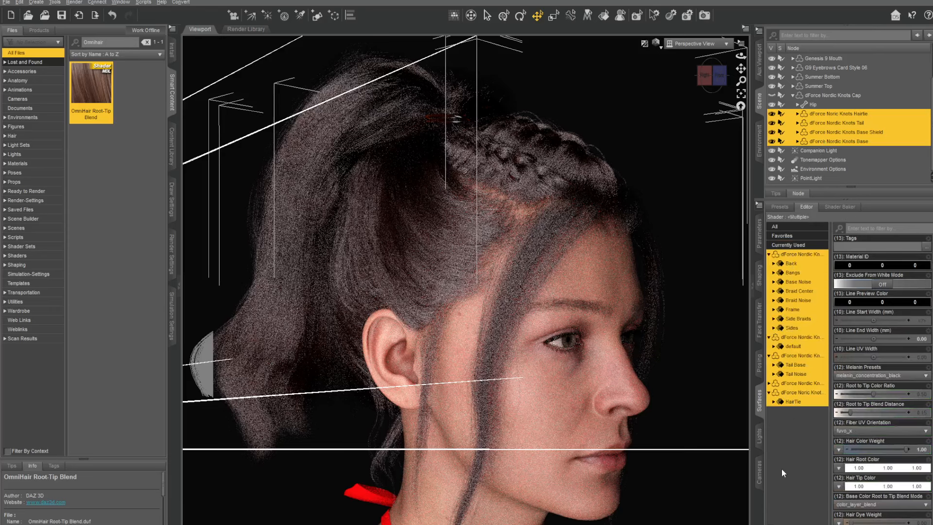
{"action": "scroll", "coordinate": [912, 448], "scroll_direction": "up", "scroll_amount": 3}
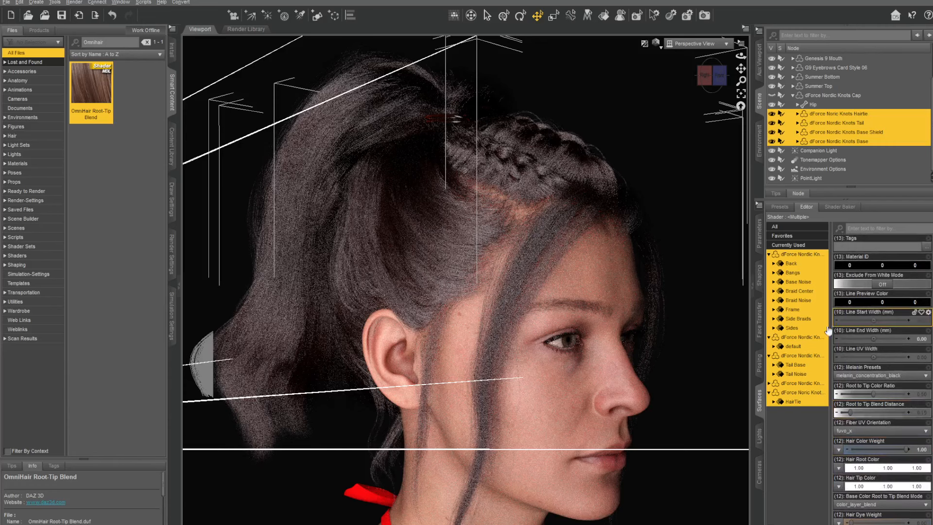
{"action": "left_click", "coordinate": [819, 95]}
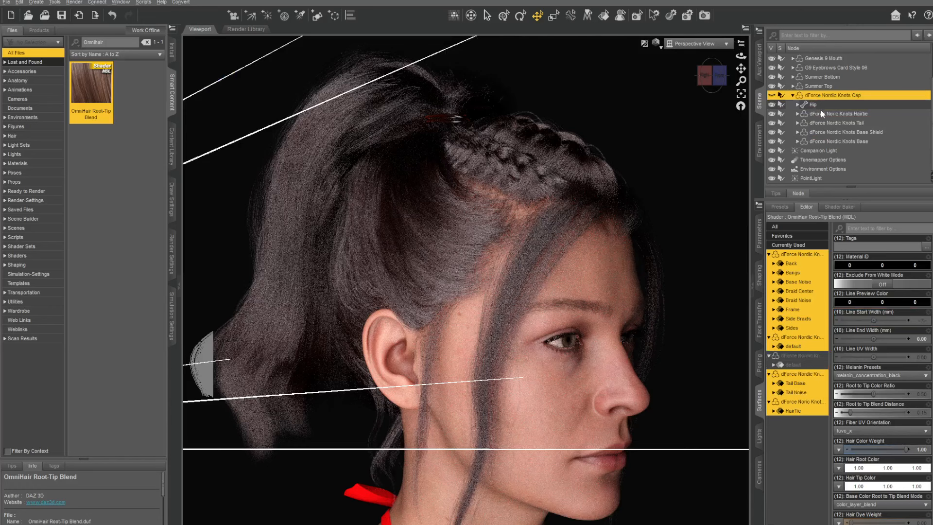
{"action": "left_click", "coordinate": [823, 114]}
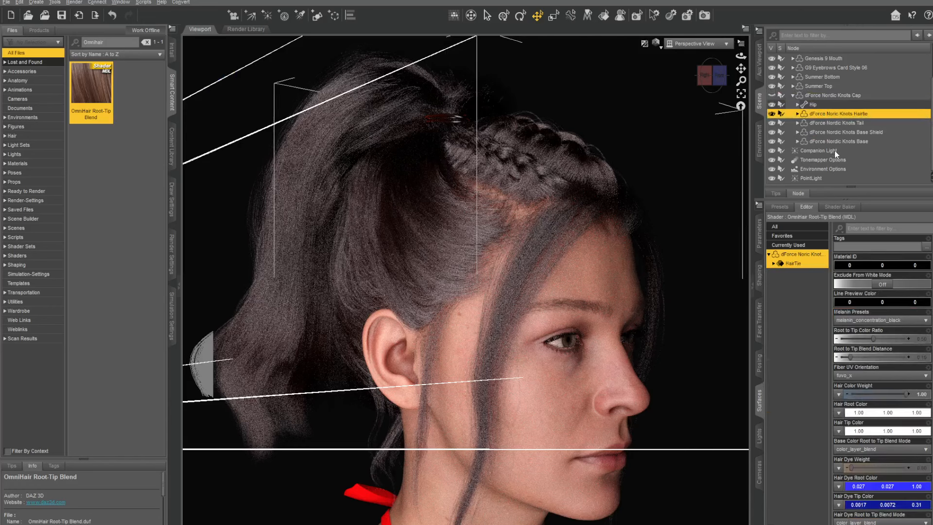
{"action": "left_click", "coordinate": [824, 141], "text": "shift"}
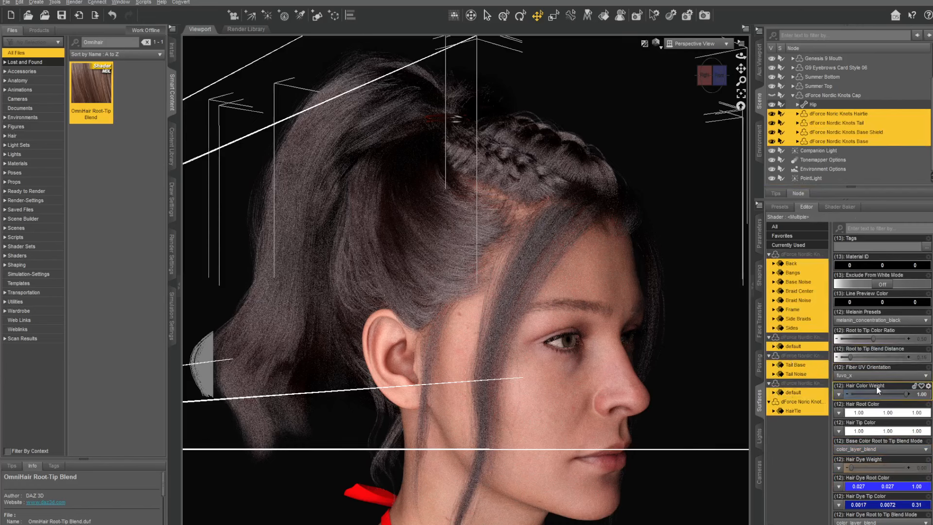
Raise the Hair Dye Weight to 0.31 and set the Hair Dye Tip Color to a magenta of 0.46, 0.0097, 0.43.
{"action": "scroll", "coordinate": [887, 389], "scroll_direction": "down", "scroll_amount": 3}
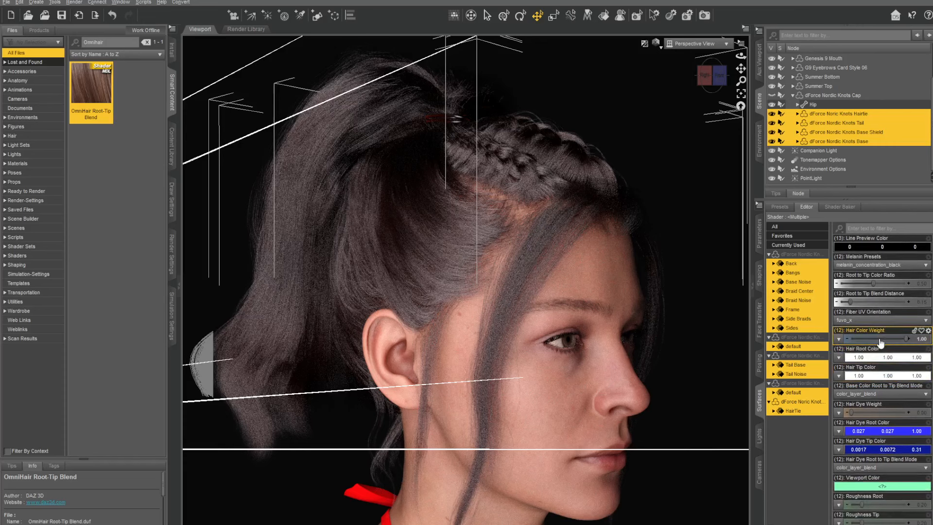
{"action": "scroll", "coordinate": [887, 346], "scroll_direction": "down", "scroll_amount": 3}
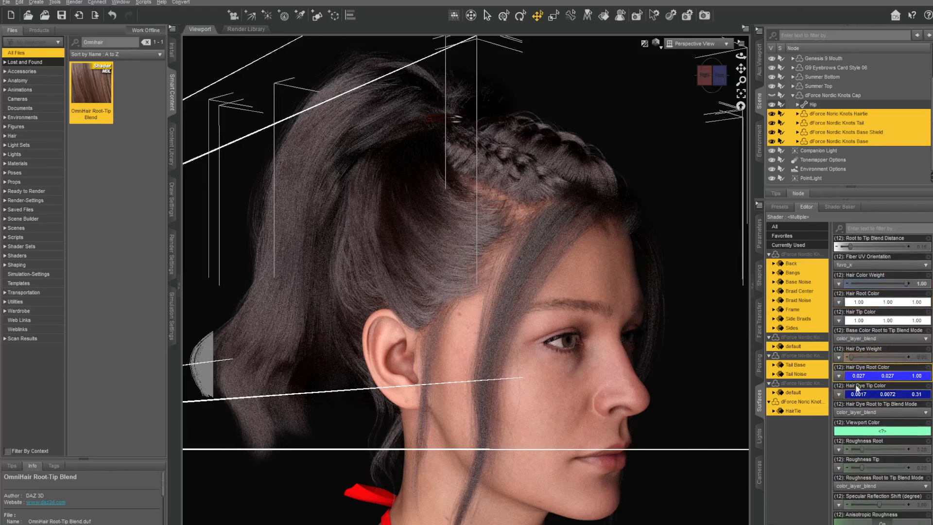
{"action": "left_click_drag", "start_coordinate": [864, 359], "coordinate": [869, 377]}
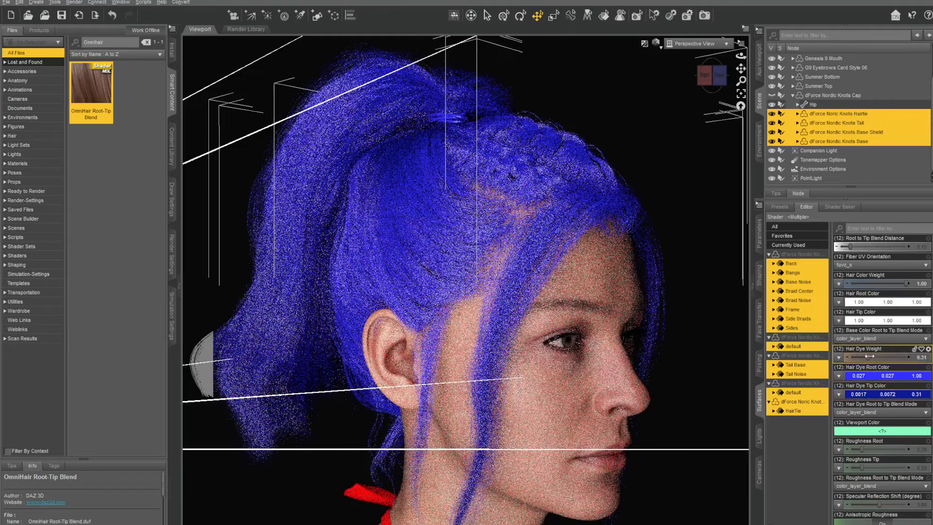
{"action": "left_click", "coordinate": [877, 395]}
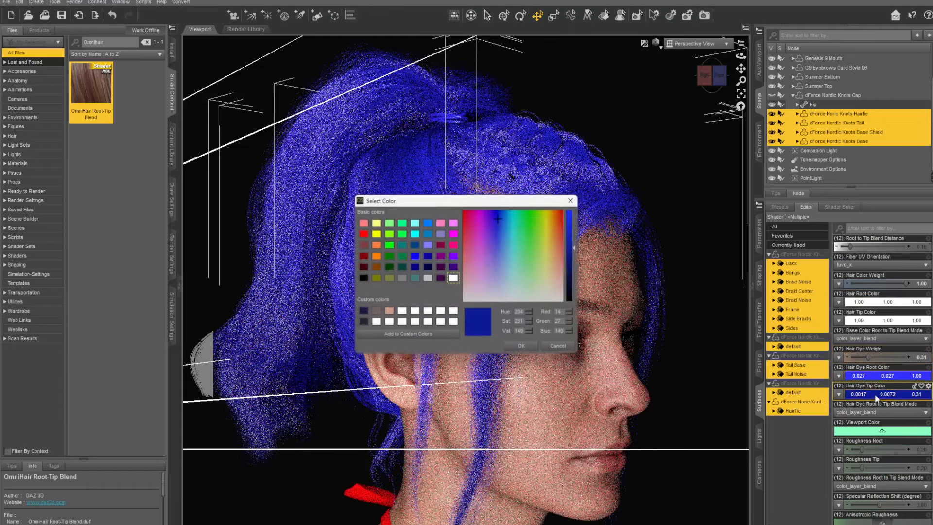
{"action": "left_click", "coordinate": [476, 229]}
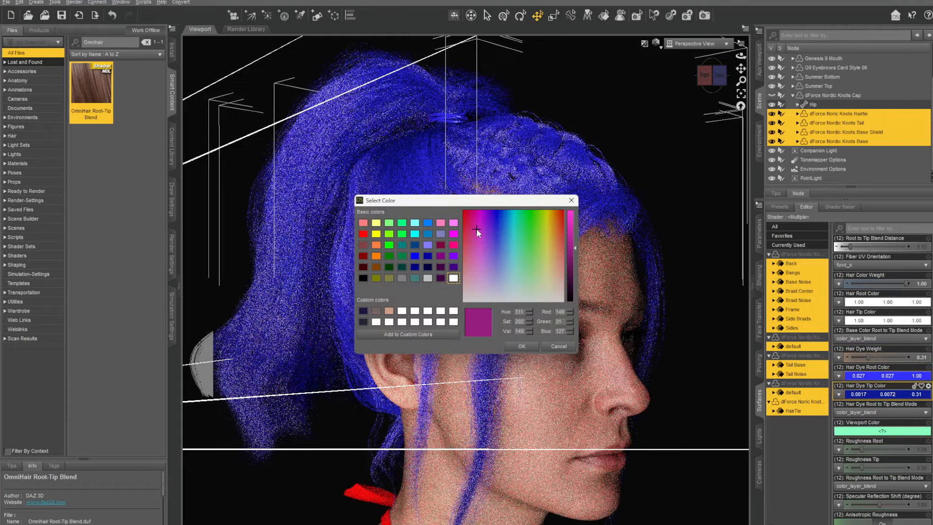
{"action": "left_click", "coordinate": [570, 237]}
{"action": "left_click", "coordinate": [521, 346]}
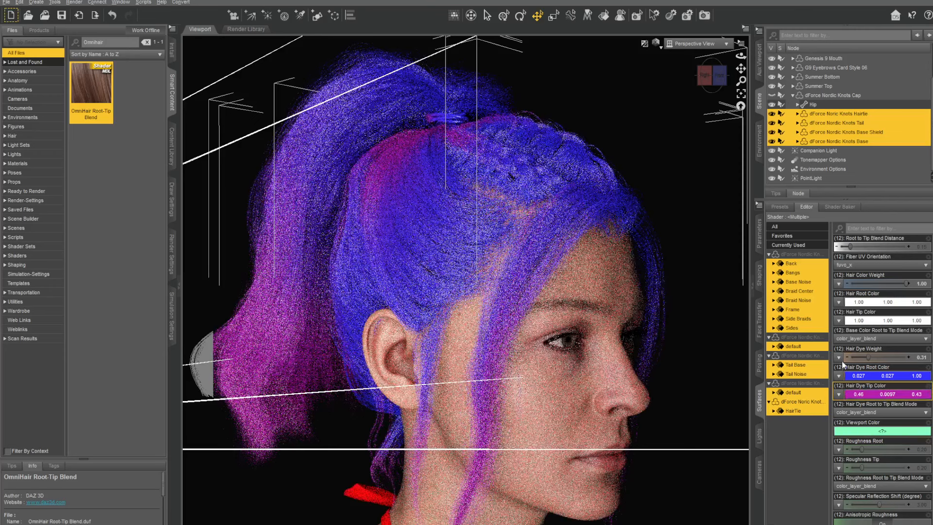
Try a Hair Color Weight of 0.92 on the hair, and reduce it to 0.50.
{"action": "scroll", "coordinate": [883, 350], "scroll_direction": "up", "scroll_amount": 1}
{"action": "scroll", "coordinate": [883, 350], "scroll_direction": "up", "scroll_amount": 1}
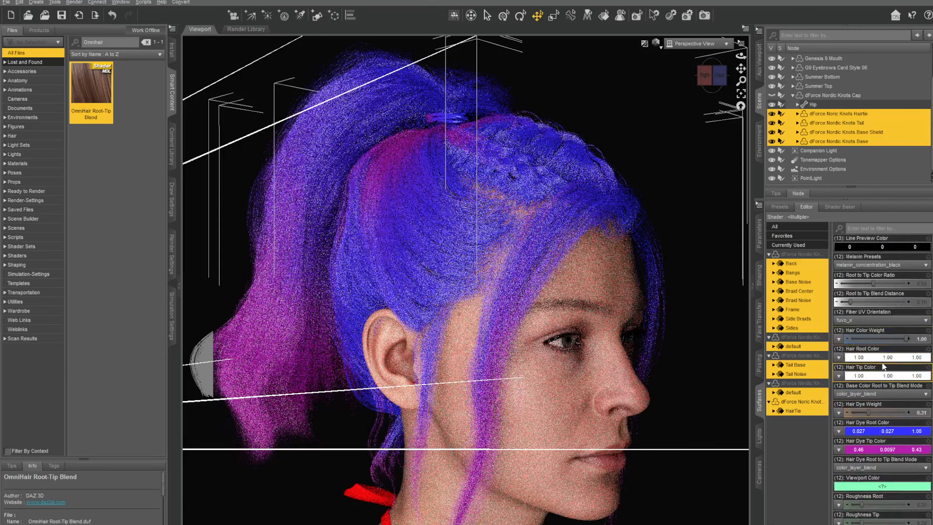
{"action": "scroll", "coordinate": [877, 354], "scroll_direction": "down", "scroll_amount": 2}
{"action": "scroll", "coordinate": [877, 354], "scroll_direction": "down", "scroll_amount": 1}
{"action": "left_click", "coordinate": [856, 284]}
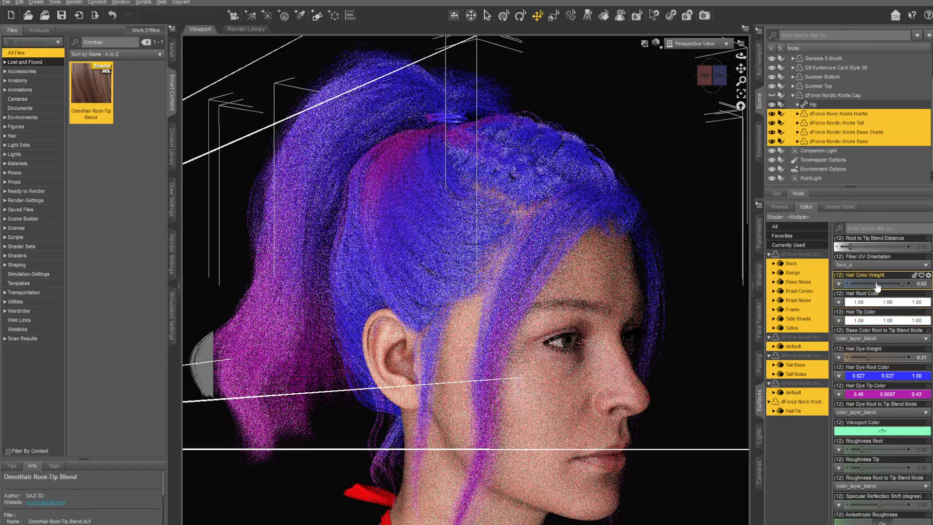
{"action": "left_click", "coordinate": [877, 284]}
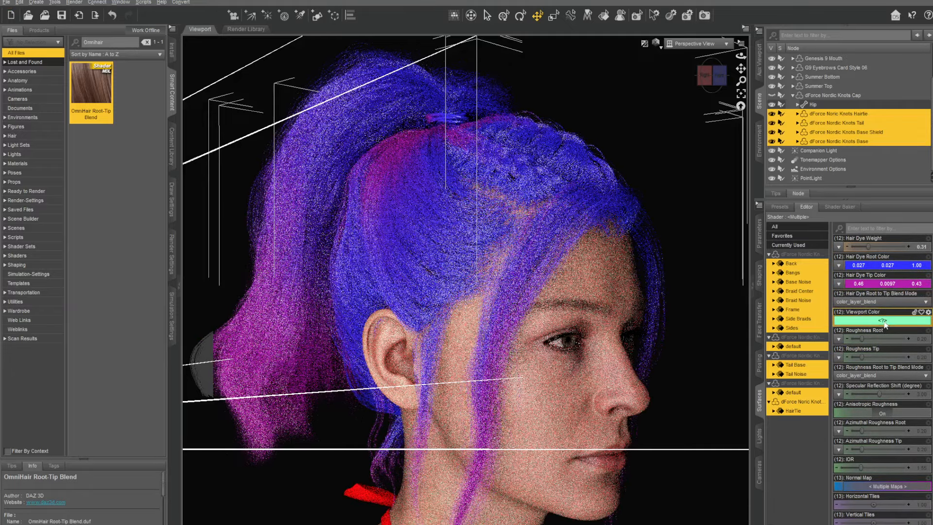
Reapply the melanin_concentration_black preset to the selected hair surfaces.
{"action": "scroll", "coordinate": [877, 343], "scroll_direction": "up", "scroll_amount": 4}
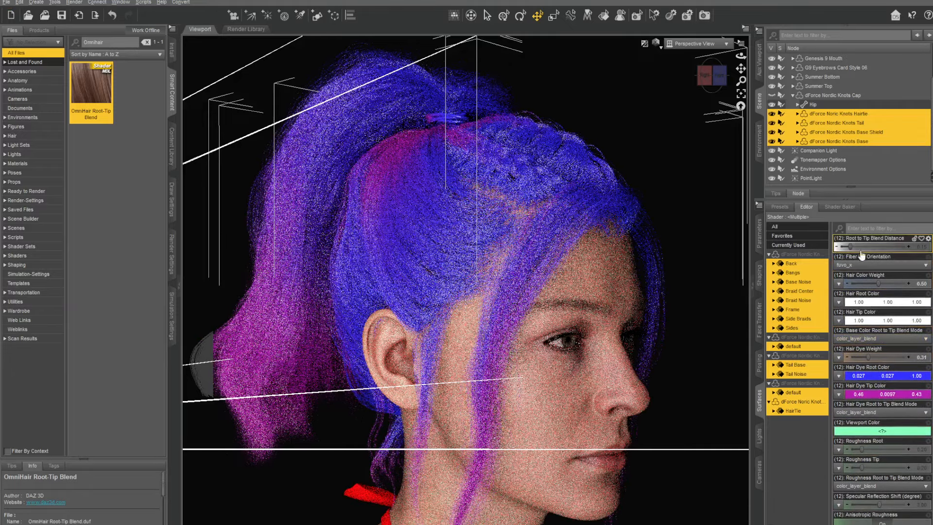
{"action": "scroll", "coordinate": [873, 308], "scroll_direction": "up", "scroll_amount": 2}
{"action": "scroll", "coordinate": [875, 292], "scroll_direction": "up", "scroll_amount": 1}
{"action": "left_click", "coordinate": [879, 265]}
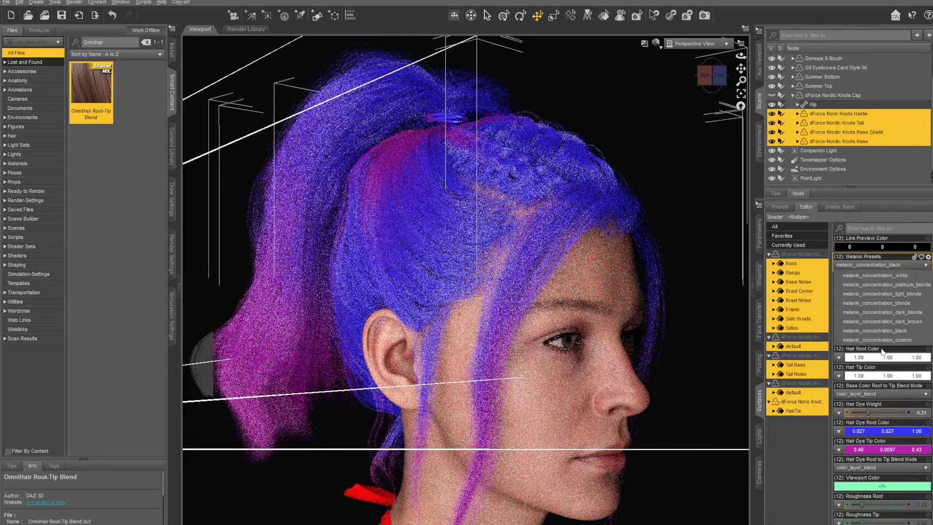
{"action": "left_click", "coordinate": [890, 331]}
Try Hair Dye Weight values of 0.27 and 0.11, and set the weight to 0.010.
{"action": "scroll", "coordinate": [883, 418], "scroll_direction": "down", "scroll_amount": 6}
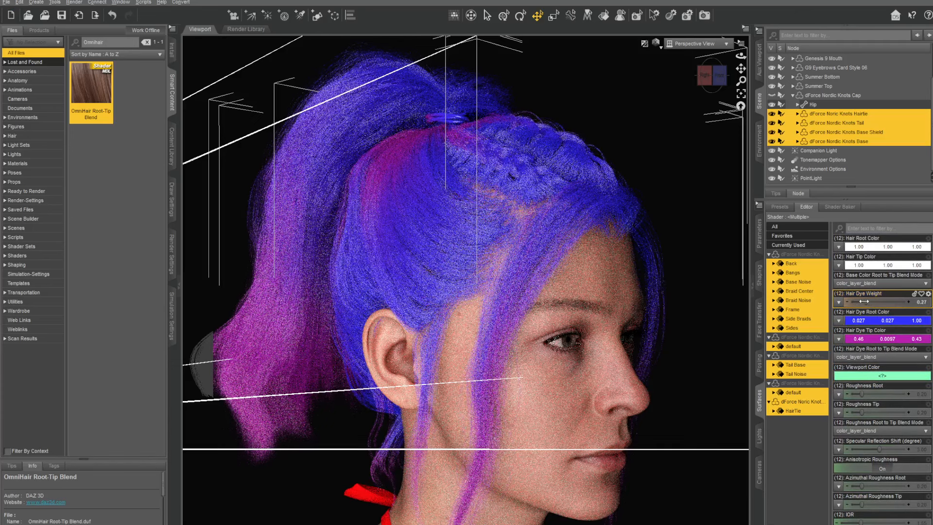
{"action": "left_click_drag", "start_coordinate": [858, 302], "coordinate": [857, 302]}
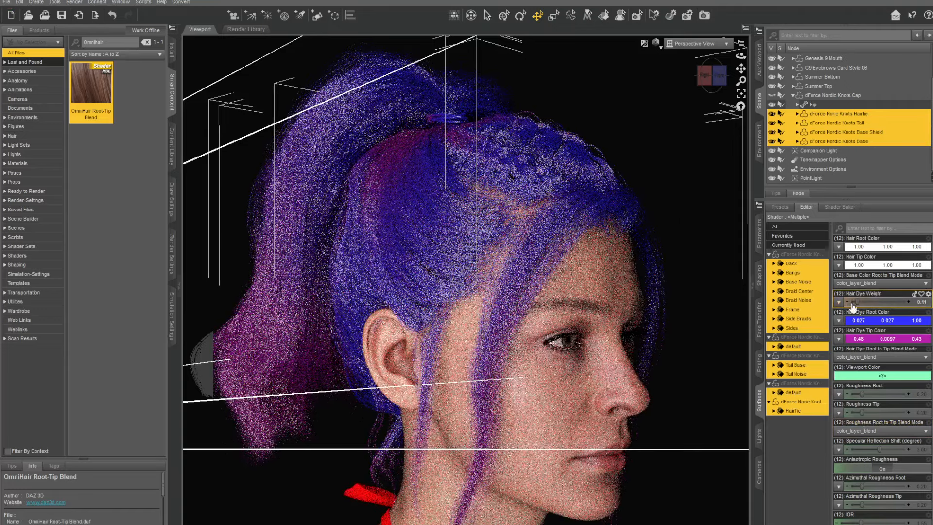
{"action": "left_click", "coordinate": [922, 303]}
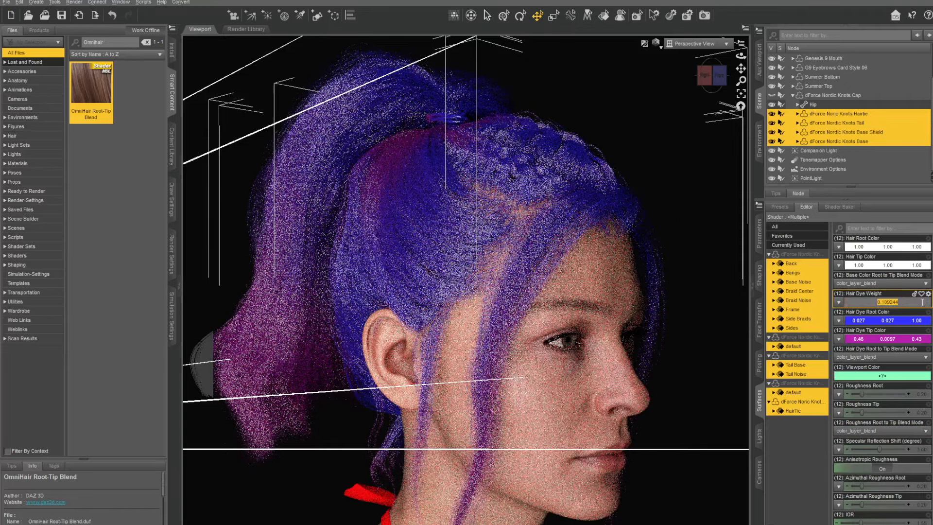
{"action": "key", "text": "BackSpace"}
{"action": "key", "text": "Return"}
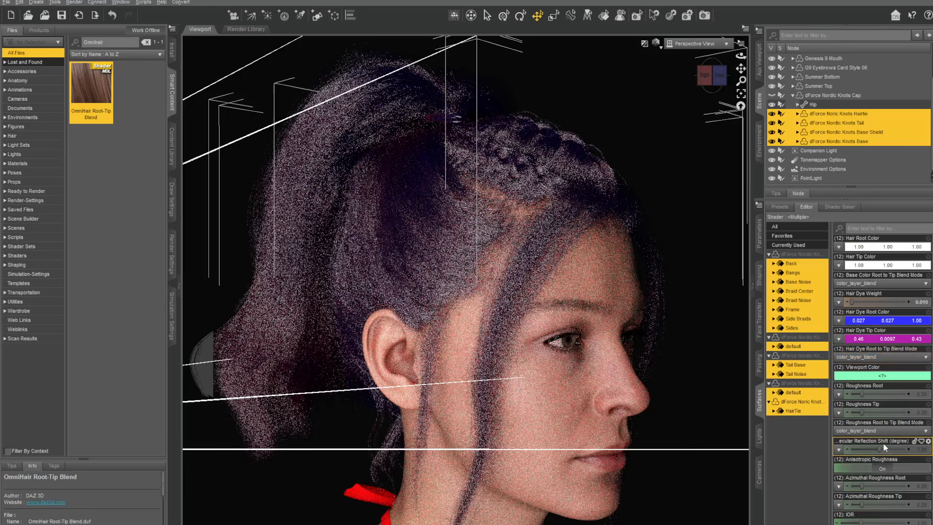
Try a Roughness Tip of 0.78 on the hair, and lower it to 0.17.
{"action": "scroll", "coordinate": [887, 451], "scroll_direction": "down", "scroll_amount": 3}
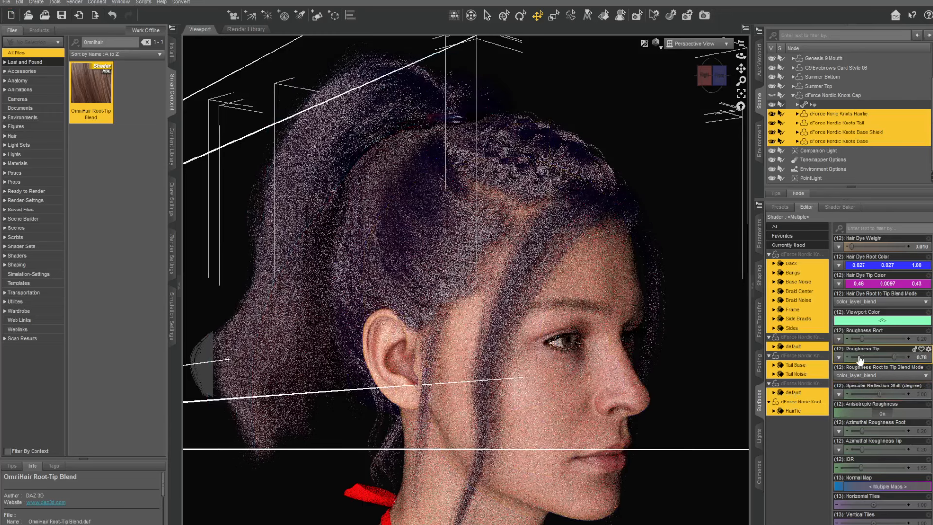
{"action": "left_click", "coordinate": [860, 360]}
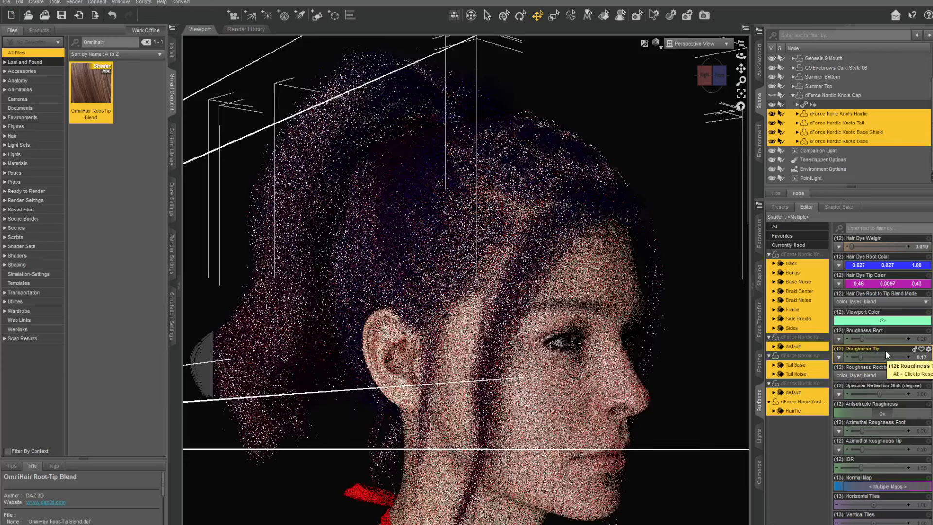
Try a Specular Reflection Shift of -76.39 degrees on the selected hair surfaces, and change it to 0.
{"action": "scroll", "coordinate": [880, 364], "scroll_direction": "down", "scroll_amount": 3}
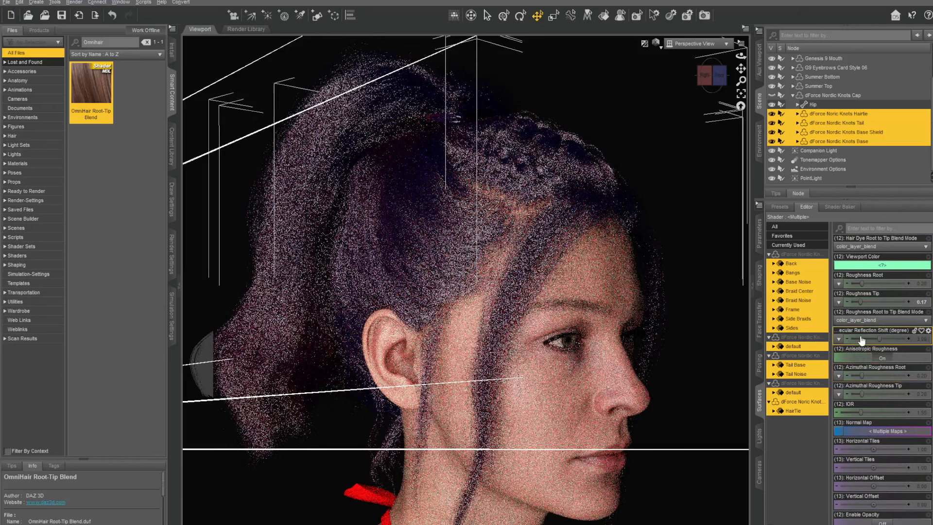
{"action": "left_click_drag", "start_coordinate": [856, 341], "coordinate": [855, 338]}
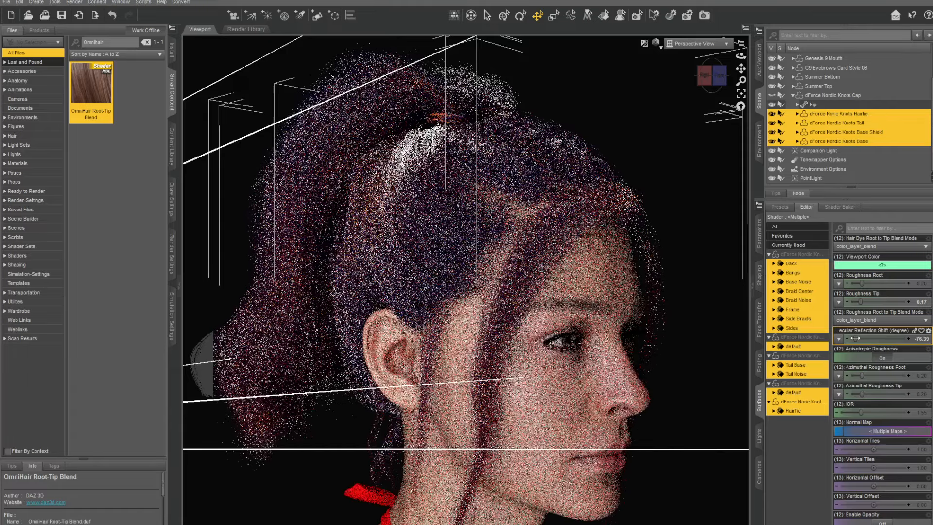
{"action": "left_click", "coordinate": [923, 339]}
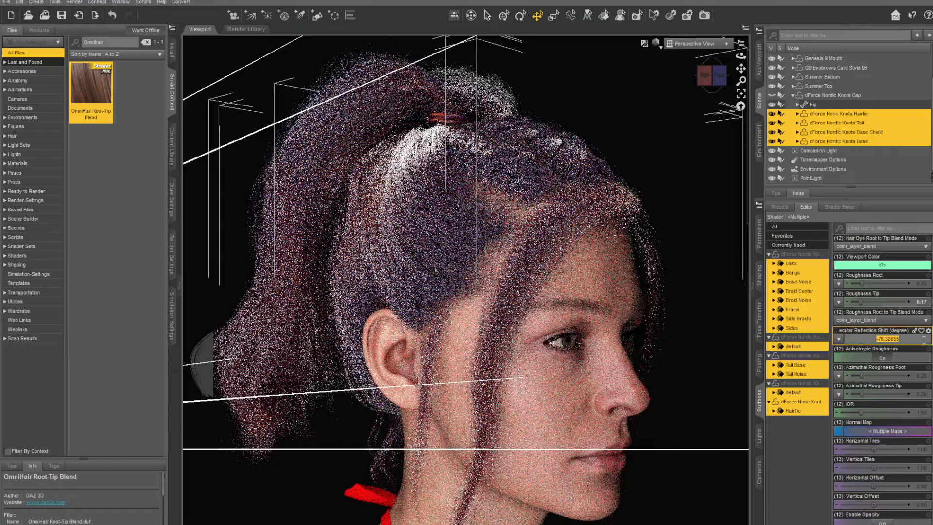
{"action": "type", "text": "3"}
{"action": "key", "text": "Return"}
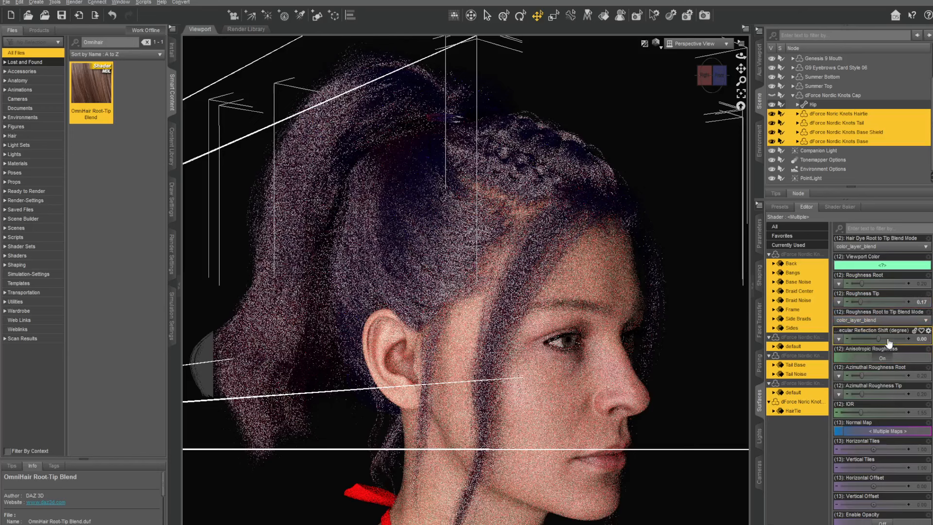
Try a Specular Reflection Shift of 58.24 degrees on the hair, and reset the parameter to its default.
{"action": "mouse_move", "coordinate": [878, 339]}
{"action": "left_click_drag", "start_coordinate": [878, 338], "coordinate": [896, 339]}
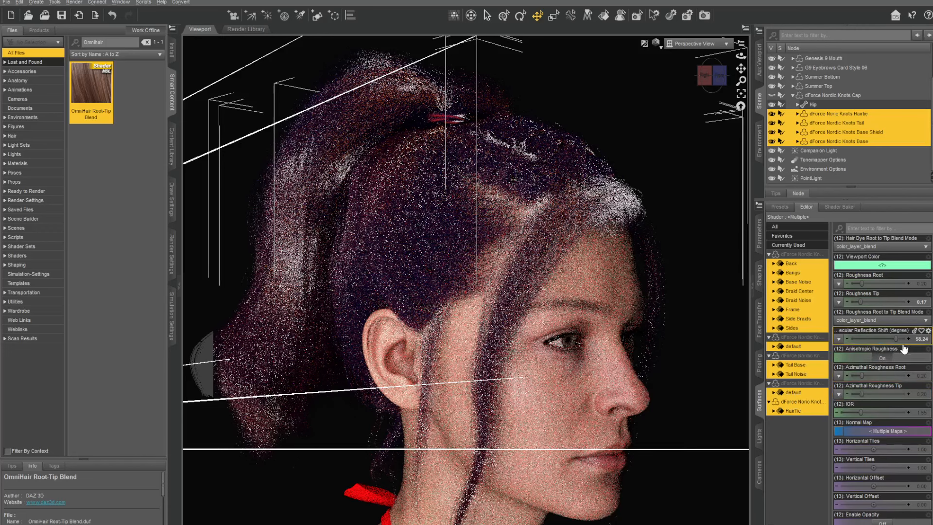
{"action": "left_click", "coordinate": [928, 331]}
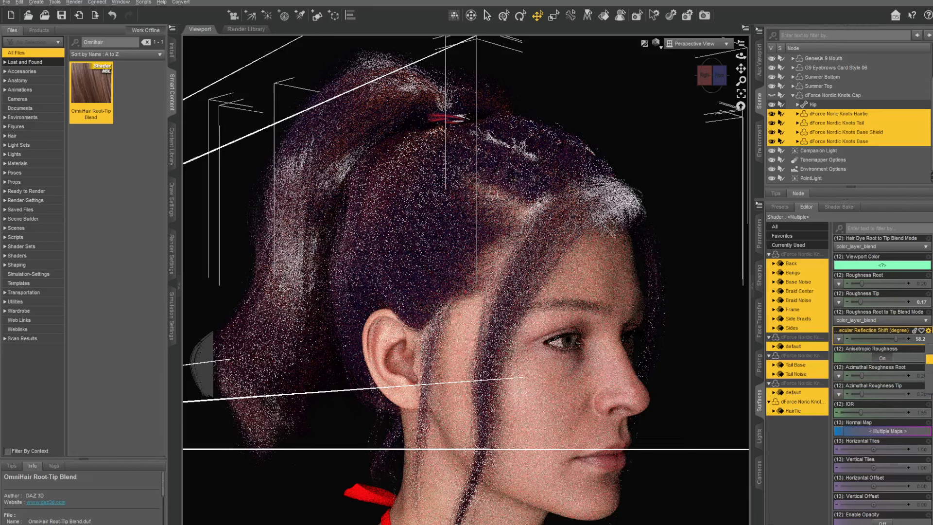
{"action": "left_click", "coordinate": [930, 379]}
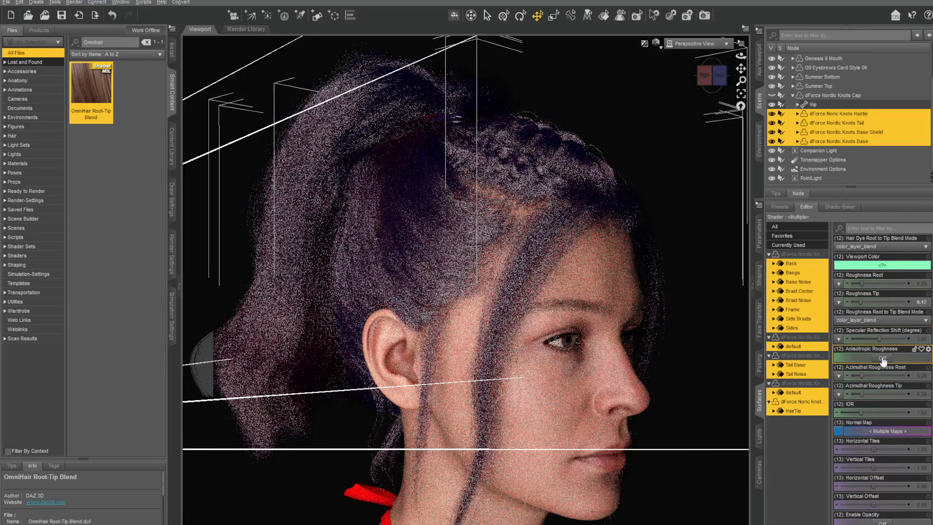
Toggle the hair's Anisotropic Roughness off and on, and try Azimuthal Roughness Root 0.64 and Tip 0.66 before undoing both values.
{"action": "left_click", "coordinate": [883, 360]}
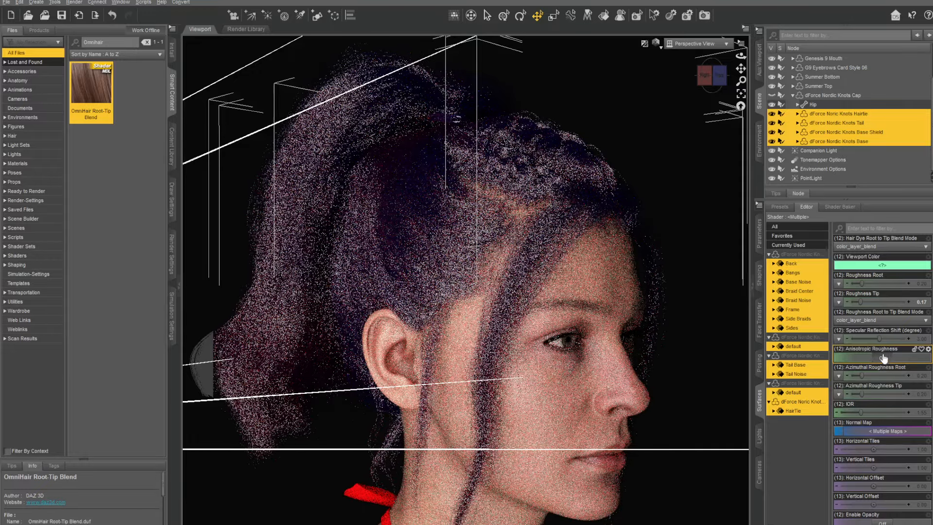
{"action": "left_click", "coordinate": [858, 358]}
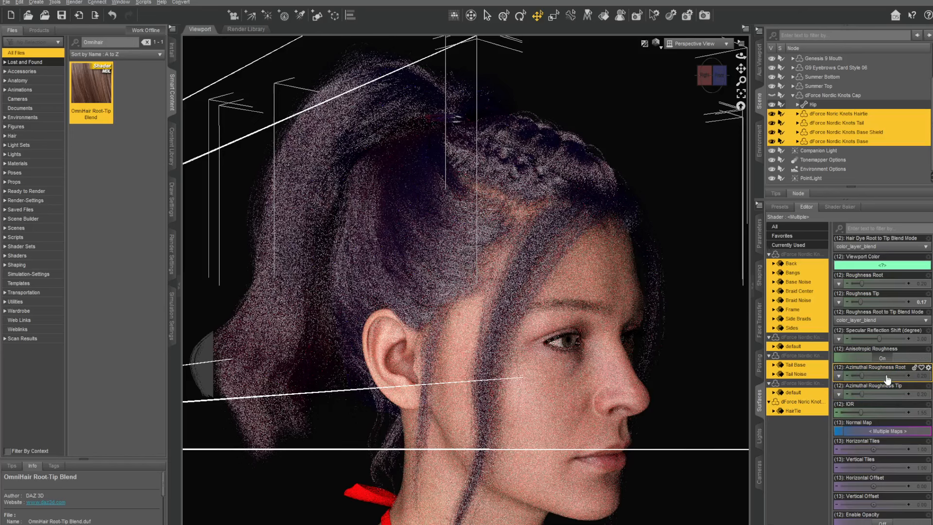
{"action": "left_click", "coordinate": [886, 375]}
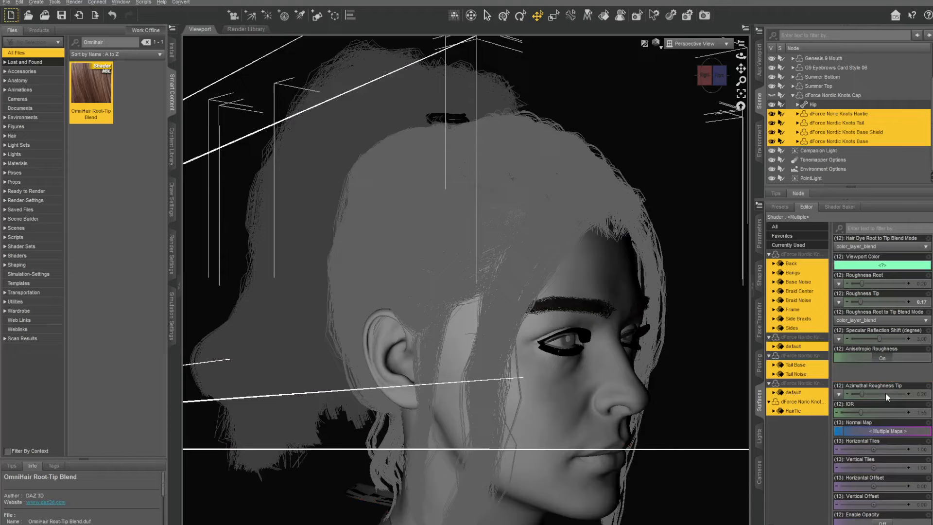
{"action": "left_click", "coordinate": [887, 394]}
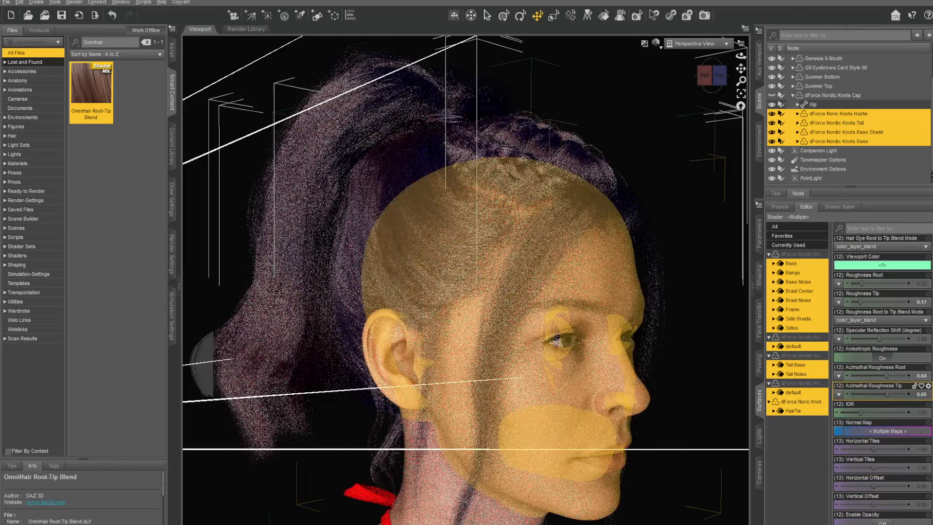
{"action": "key", "text": "ctrl+z"}
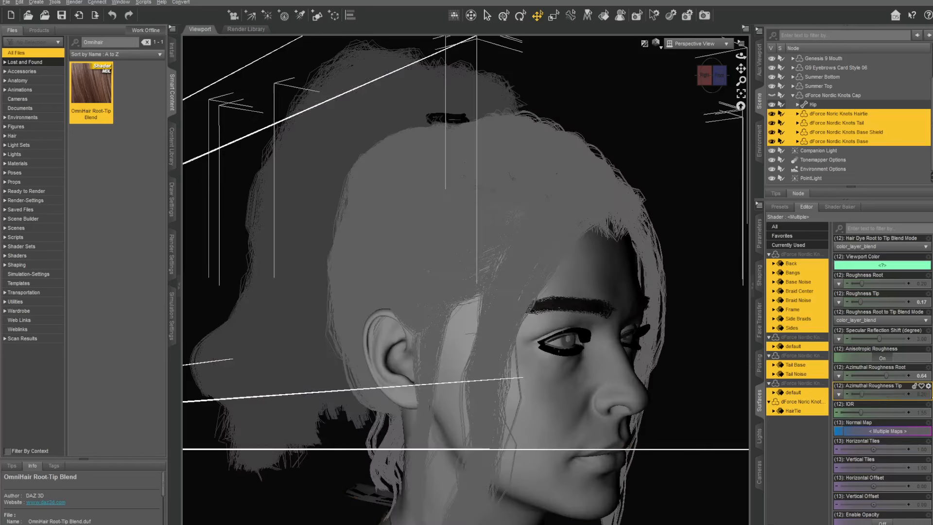
Try a Horizontal Tiles value of 10 on the selected hair surfaces, and undo the change.
{"action": "scroll", "coordinate": [882, 394], "scroll_direction": "down", "scroll_amount": 3}
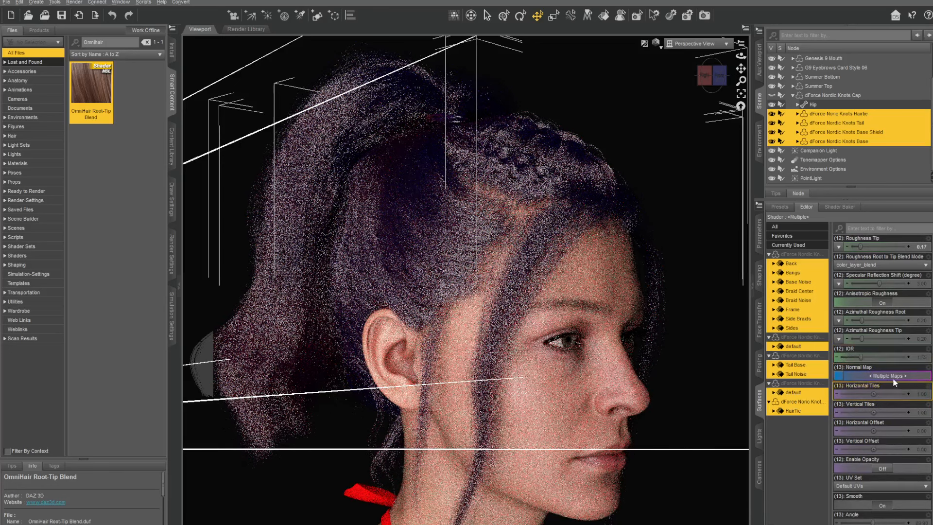
{"action": "scroll", "coordinate": [892, 379], "scroll_direction": "down", "scroll_amount": 3}
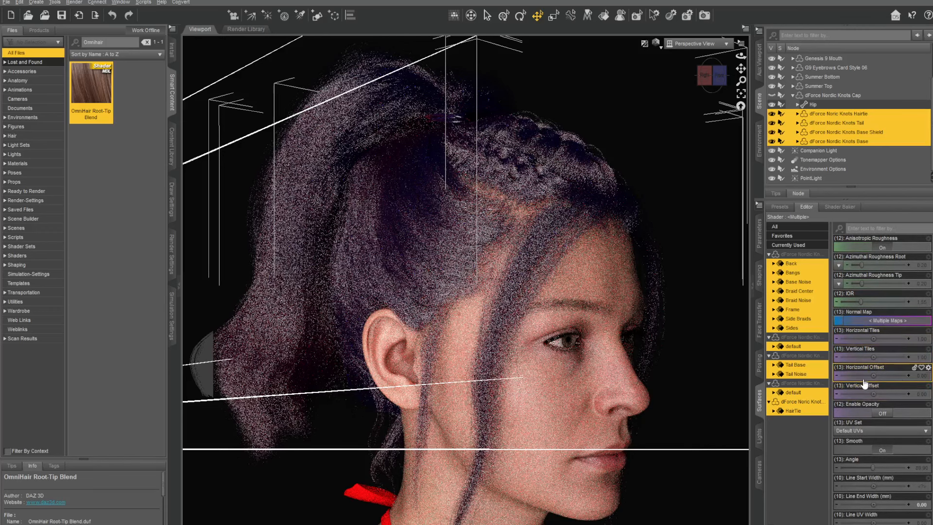
{"action": "left_click", "coordinate": [897, 338]}
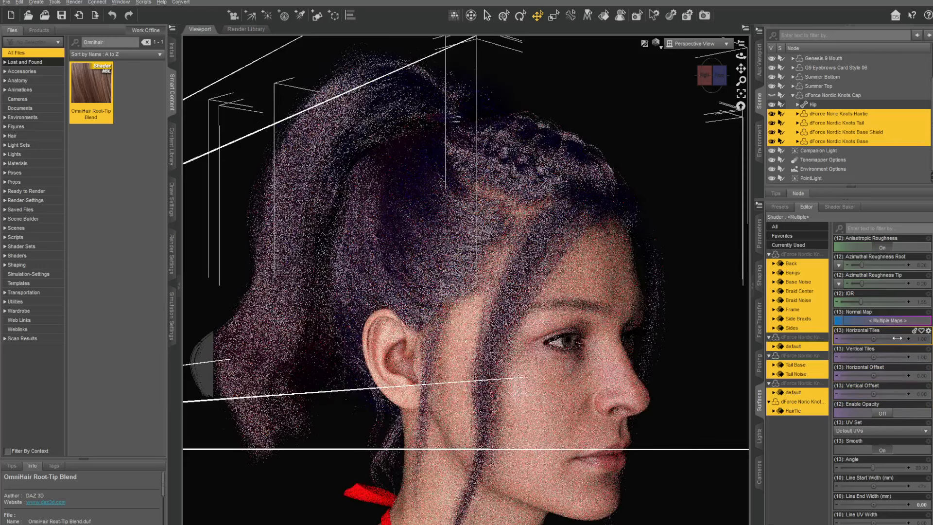
{"action": "double_click", "coordinate": [923, 339]}
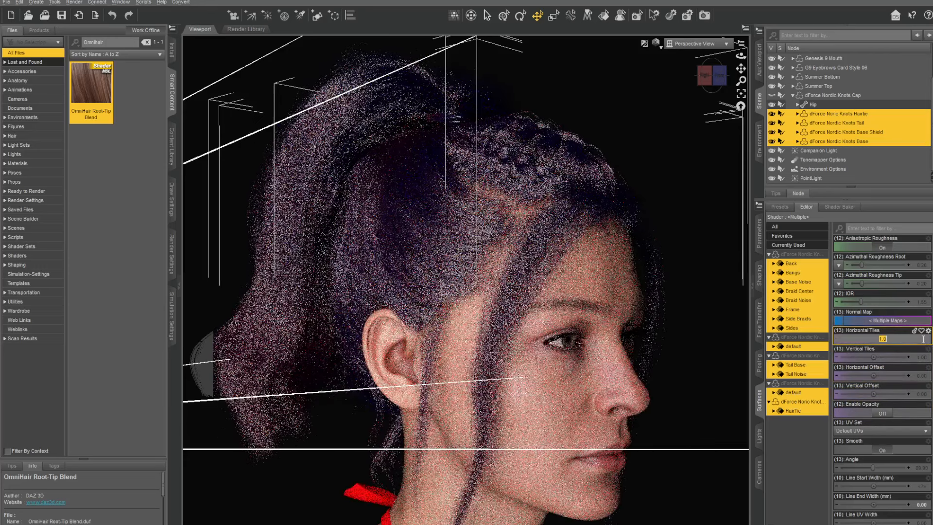
{"action": "key", "text": "Return"}
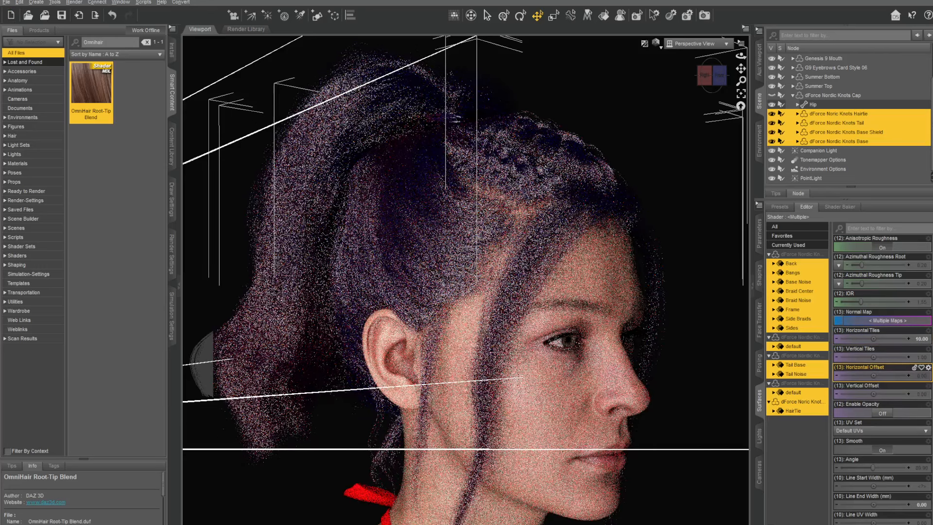
{"action": "key", "text": "ctrl+z"}
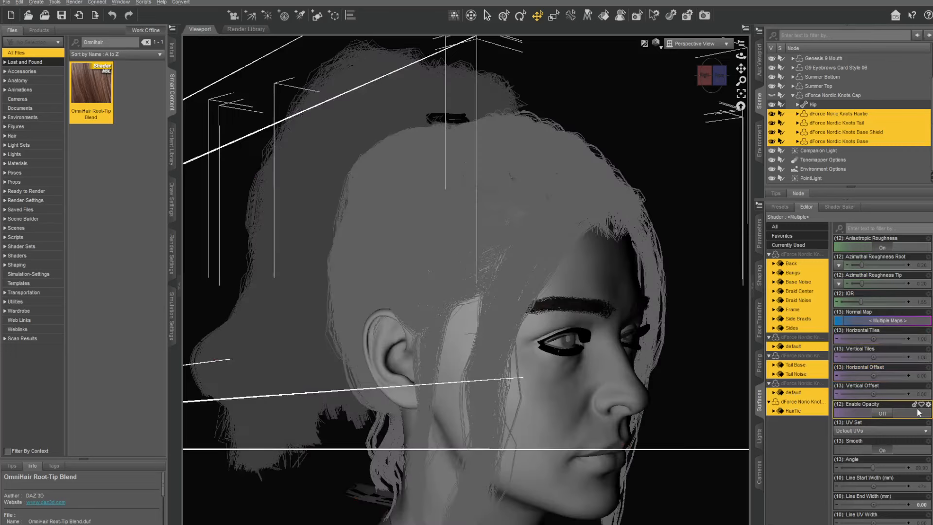
Examine the hair's line width, simulation, shape constraint and PS/PR hair generation parameters.
{"action": "scroll", "coordinate": [900, 420], "scroll_direction": "down", "scroll_amount": 3}
{"action": "scroll", "coordinate": [899, 415], "scroll_direction": "down", "scroll_amount": 6}
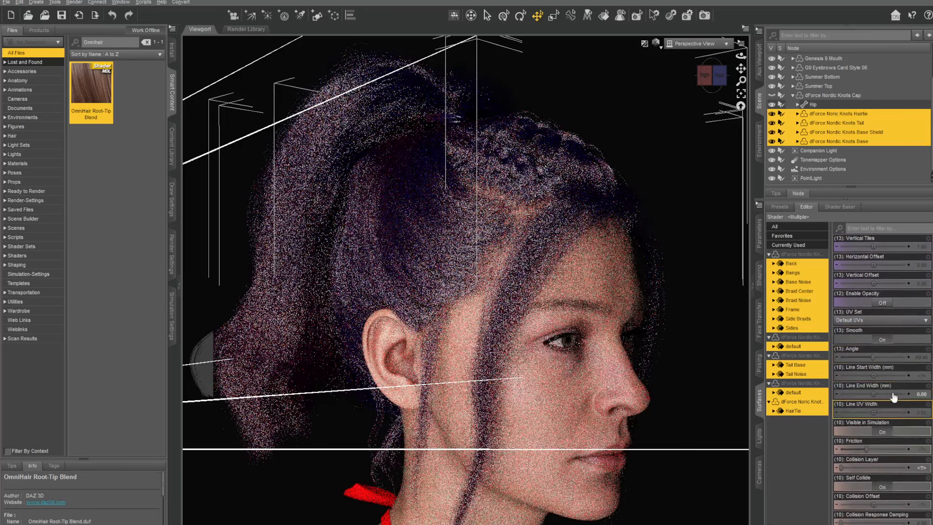
{"action": "scroll", "coordinate": [896, 396], "scroll_direction": "down", "scroll_amount": 9}
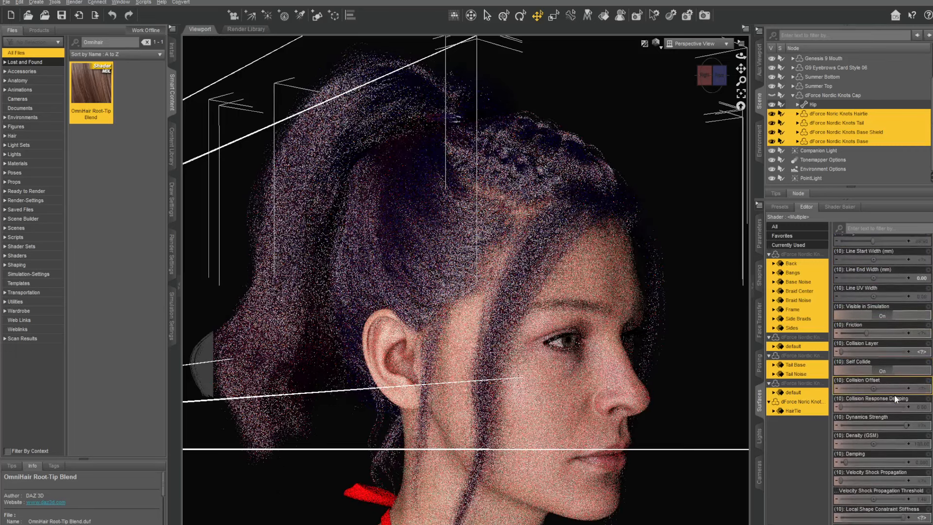
{"action": "scroll", "coordinate": [895, 397], "scroll_direction": "down", "scroll_amount": 6}
{"action": "scroll", "coordinate": [895, 397], "scroll_direction": "up", "scroll_amount": 6}
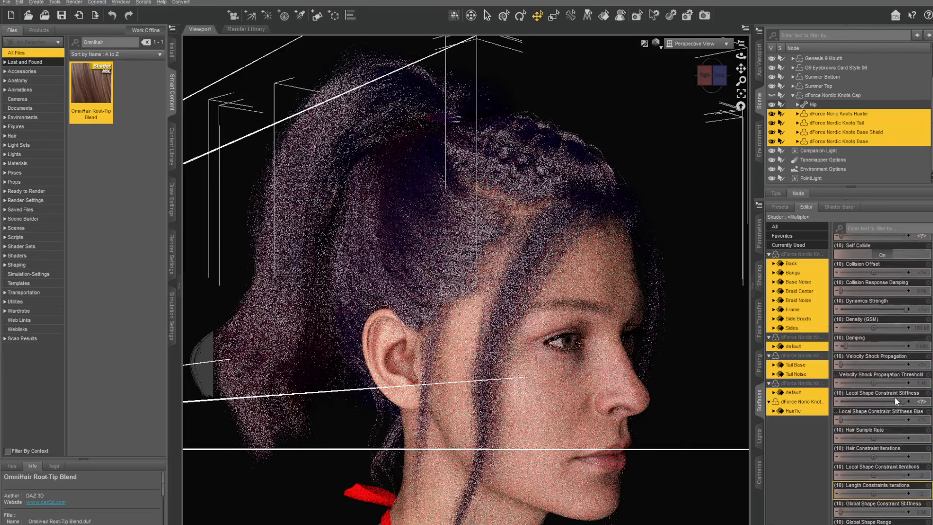
{"action": "scroll", "coordinate": [895, 395], "scroll_direction": "up", "scroll_amount": 3}
{"action": "scroll", "coordinate": [895, 395], "scroll_direction": "up", "scroll_amount": 1}
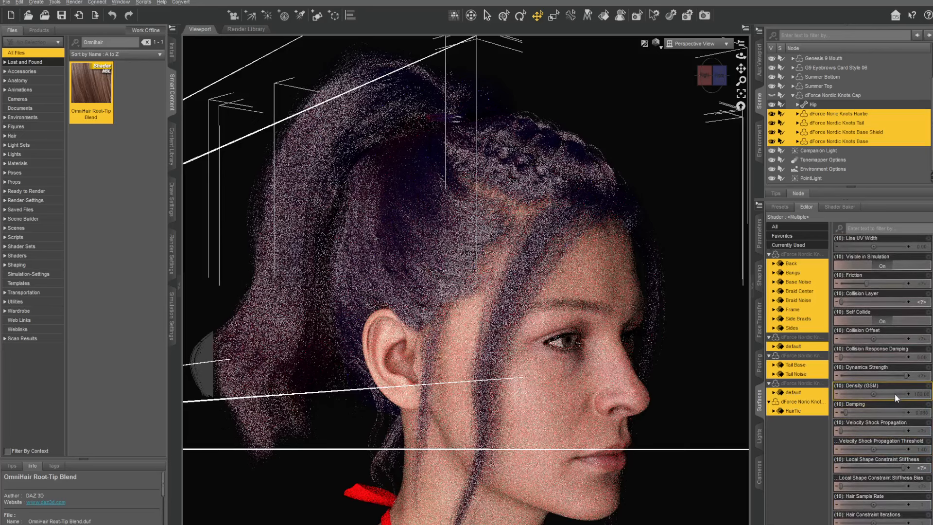
{"action": "scroll", "coordinate": [881, 404], "scroll_direction": "down", "scroll_amount": 6}
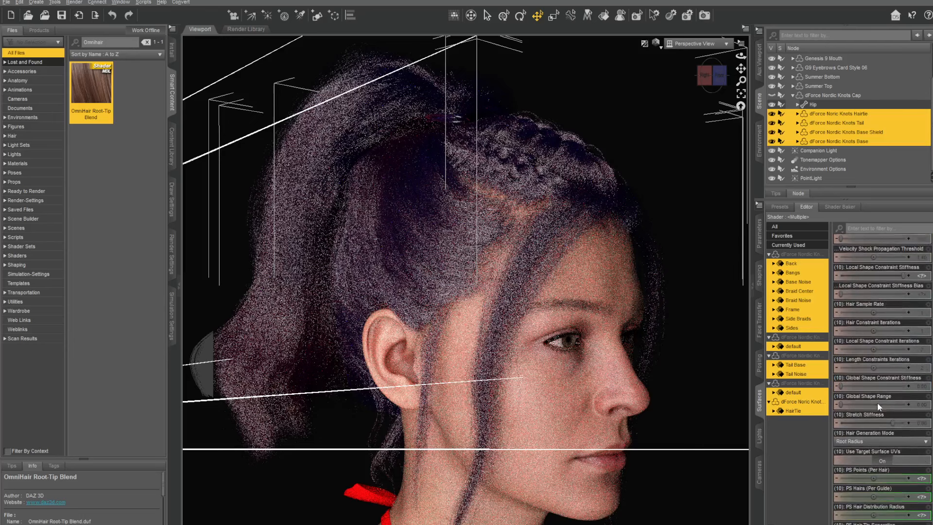
{"action": "scroll", "coordinate": [877, 402], "scroll_direction": "down", "scroll_amount": 5}
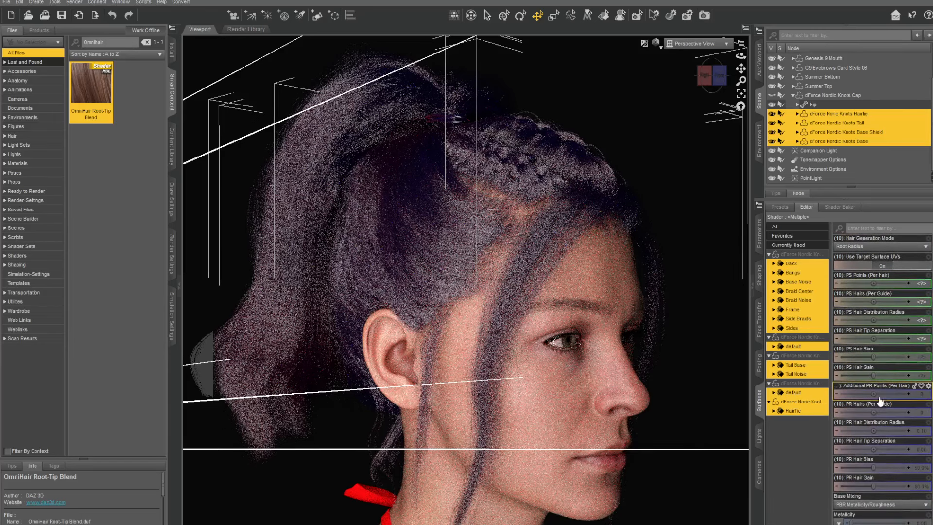
Examine the remaining PBR Metallicity/Roughness parameters, from Base Mixing and the glossy settings through Thin Walled and Round Corners.
{"action": "scroll", "coordinate": [880, 402], "scroll_direction": "down", "scroll_amount": 3}
{"action": "scroll", "coordinate": [878, 401], "scroll_direction": "down", "scroll_amount": 3}
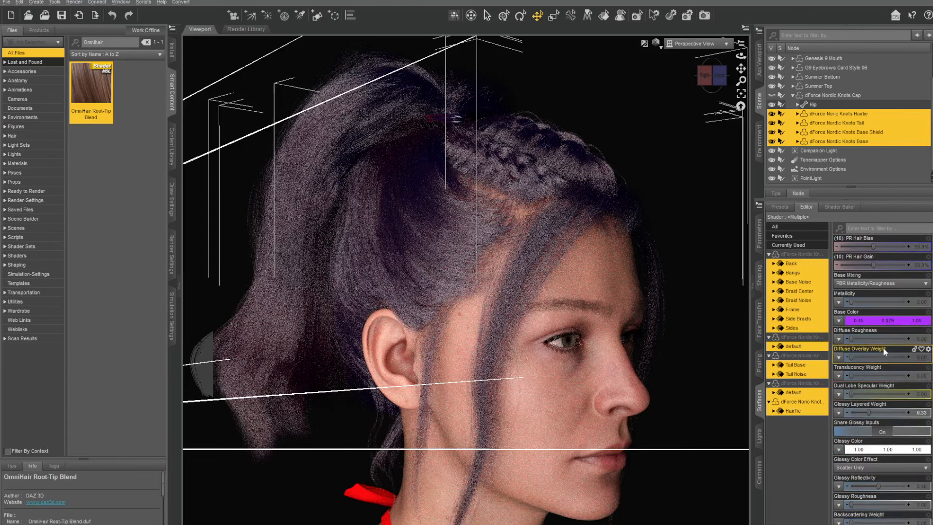
{"action": "scroll", "coordinate": [887, 370], "scroll_direction": "down", "scroll_amount": 7}
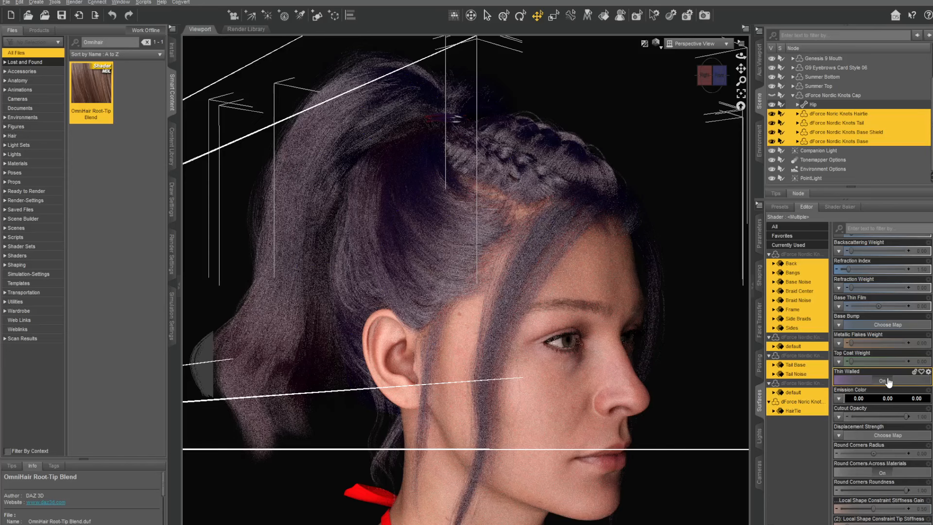
{"action": "scroll", "coordinate": [888, 382], "scroll_direction": "up", "scroll_amount": 5}
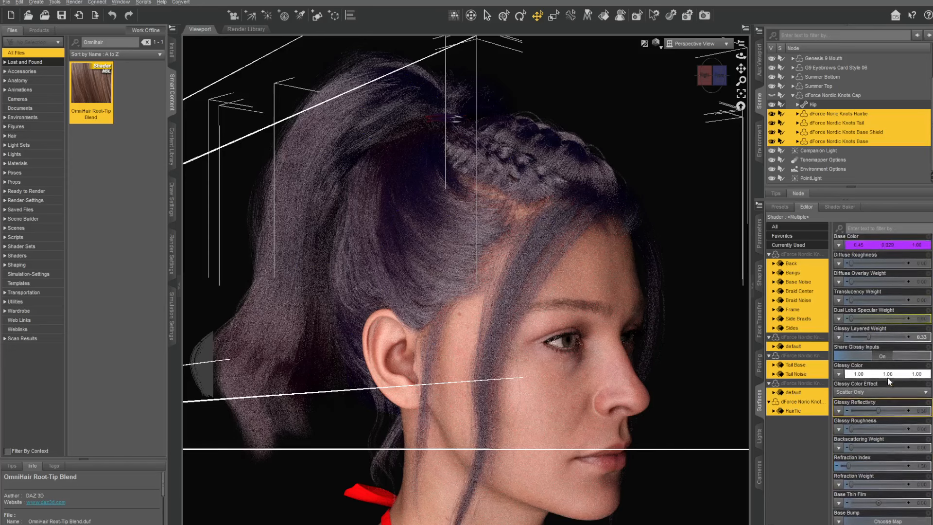
{"action": "scroll", "coordinate": [888, 382], "scroll_direction": "up", "scroll_amount": 4}
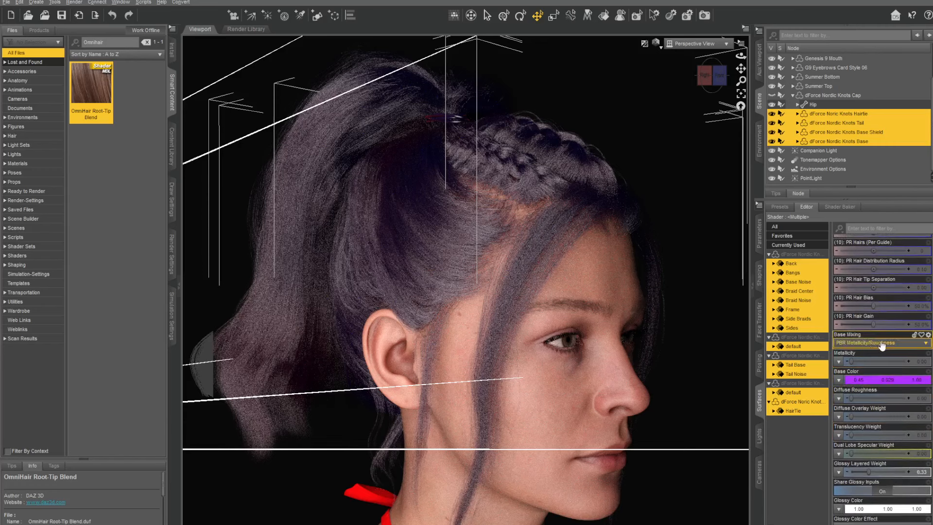
{"action": "scroll", "coordinate": [884, 391], "scroll_direction": "down", "scroll_amount": 3}
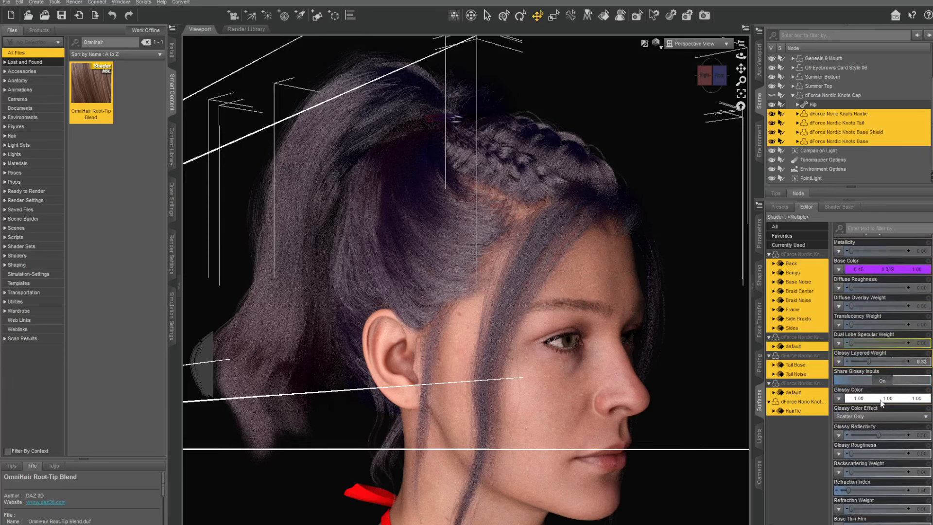
{"action": "scroll", "coordinate": [889, 380], "scroll_direction": "down", "scroll_amount": 10}
Review the OmniHair melanin preset, root and tip colour, dye, blend mode and roughness parameters.
{"action": "scroll", "coordinate": [877, 397], "scroll_direction": "up", "scroll_amount": 13}
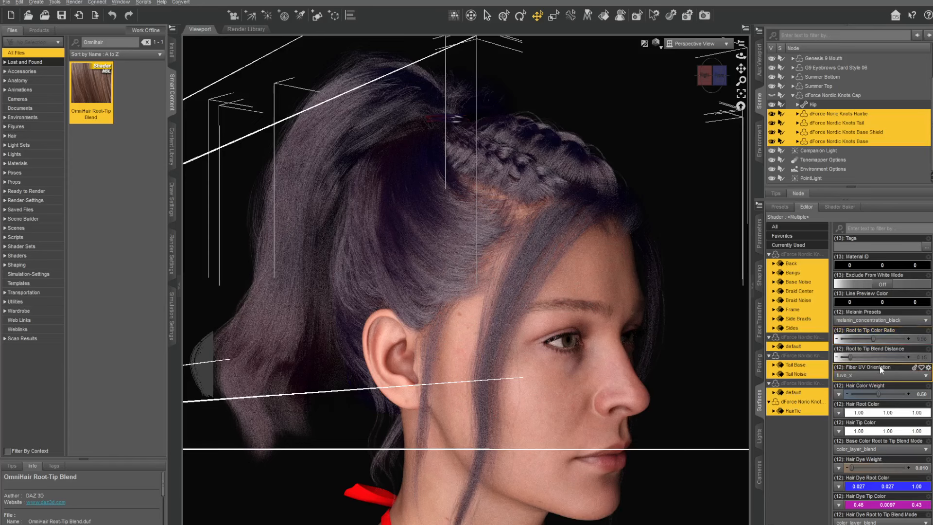
{"action": "scroll", "coordinate": [882, 360], "scroll_direction": "down", "scroll_amount": 3}
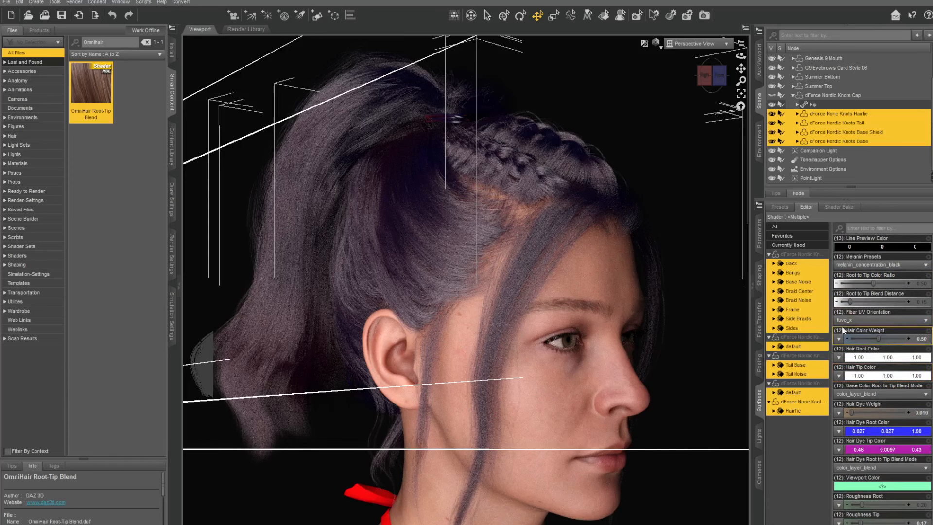
{"action": "scroll", "coordinate": [870, 326], "scroll_direction": "down", "scroll_amount": 3}
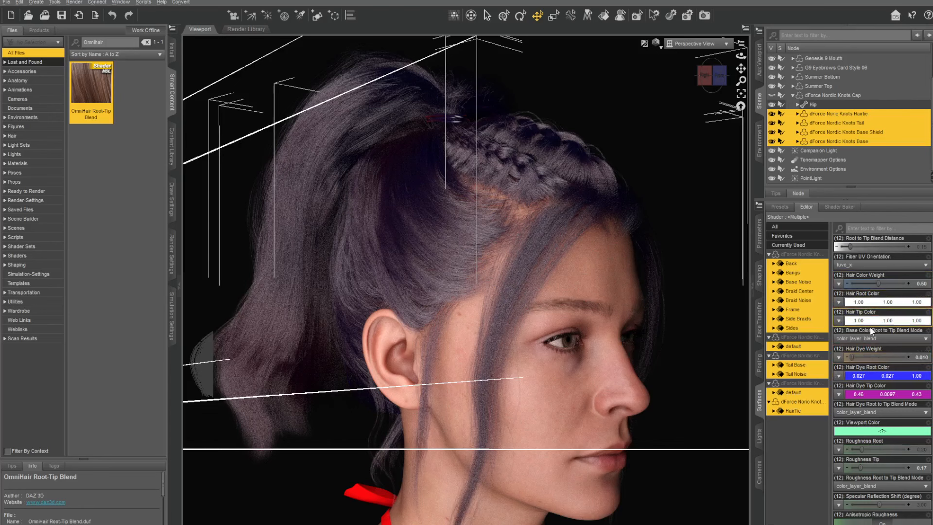
{"action": "scroll", "coordinate": [870, 328], "scroll_direction": "up", "scroll_amount": 3}
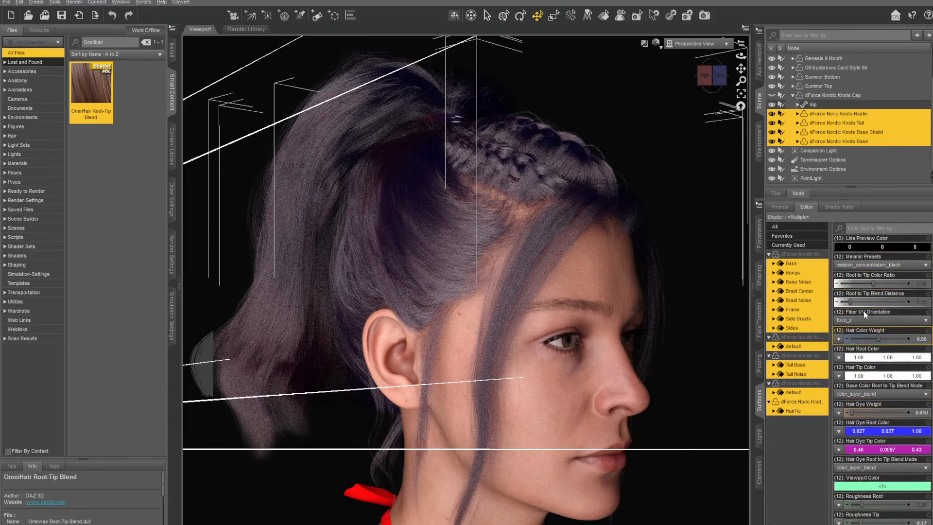
{"action": "scroll", "coordinate": [887, 340], "scroll_direction": "down", "scroll_amount": 2}
{"action": "scroll", "coordinate": [887, 341], "scroll_direction": "down", "scroll_amount": 1}
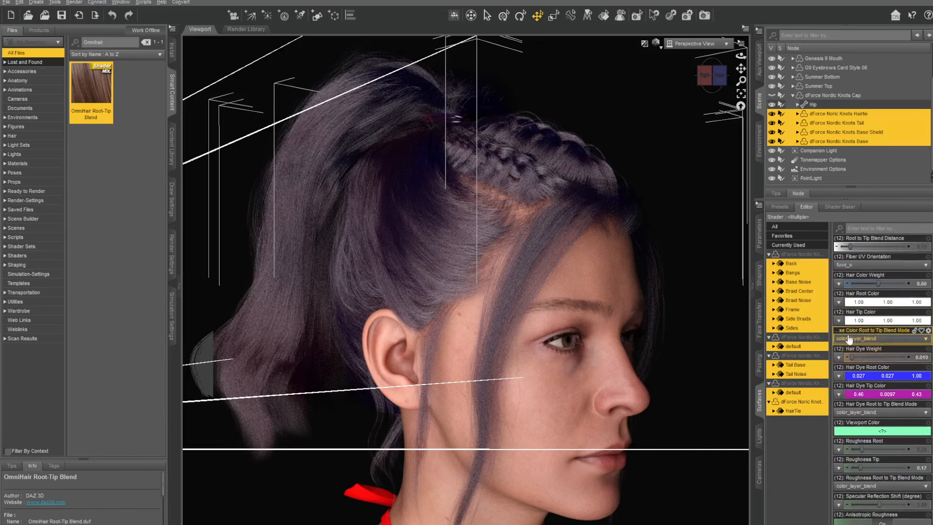
{"action": "scroll", "coordinate": [862, 312], "scroll_direction": "down", "scroll_amount": 3}
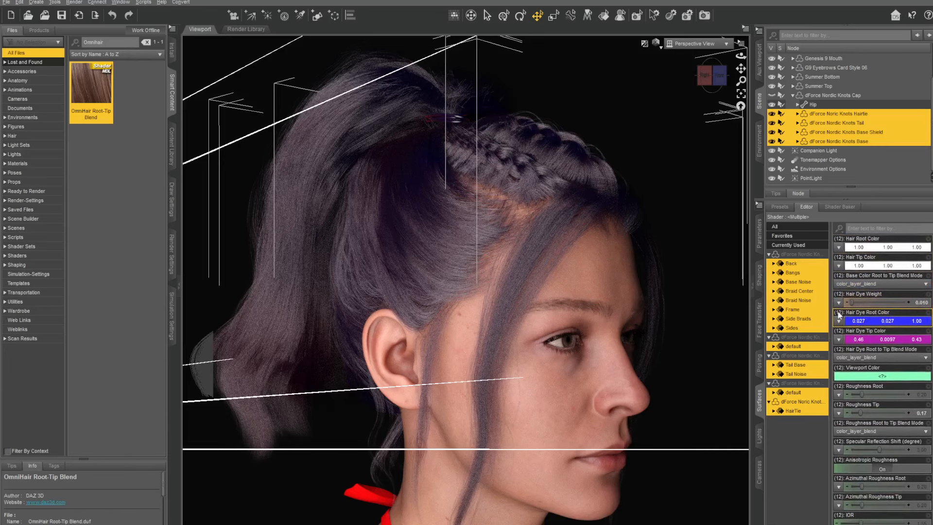
Change the selected hair surfaces' melanin preset to melanin_concentration_dark_brown.
{"action": "scroll", "coordinate": [893, 365], "scroll_direction": "down", "scroll_amount": 3}
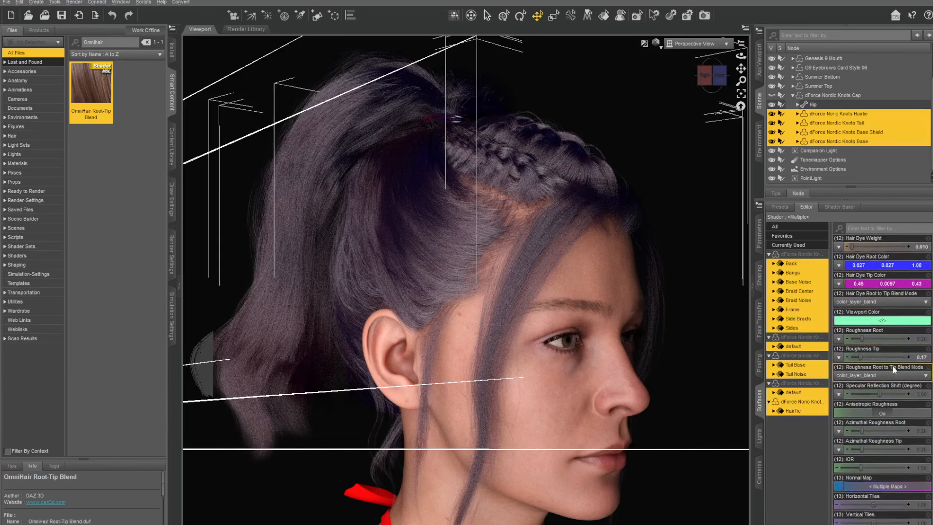
{"action": "scroll", "coordinate": [883, 372], "scroll_direction": "up", "scroll_amount": 3}
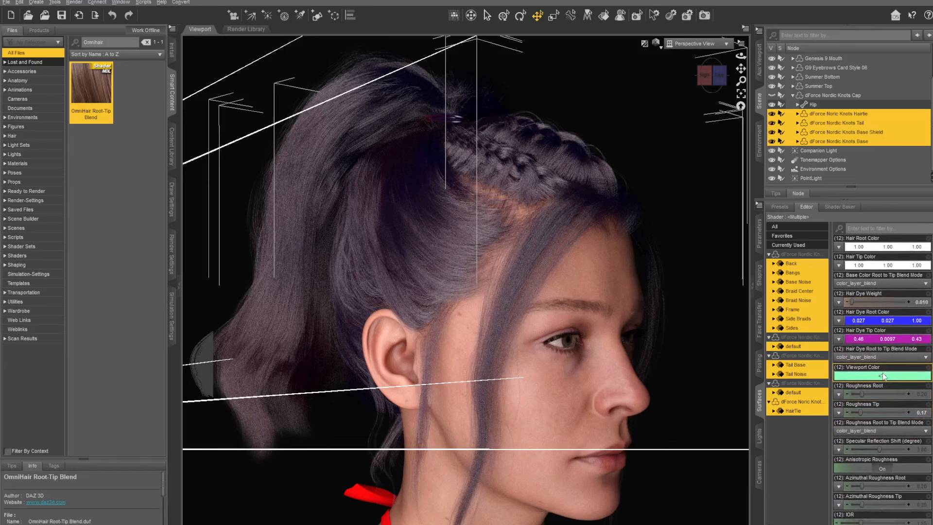
{"action": "scroll", "coordinate": [882, 389], "scroll_direction": "up", "scroll_amount": 9}
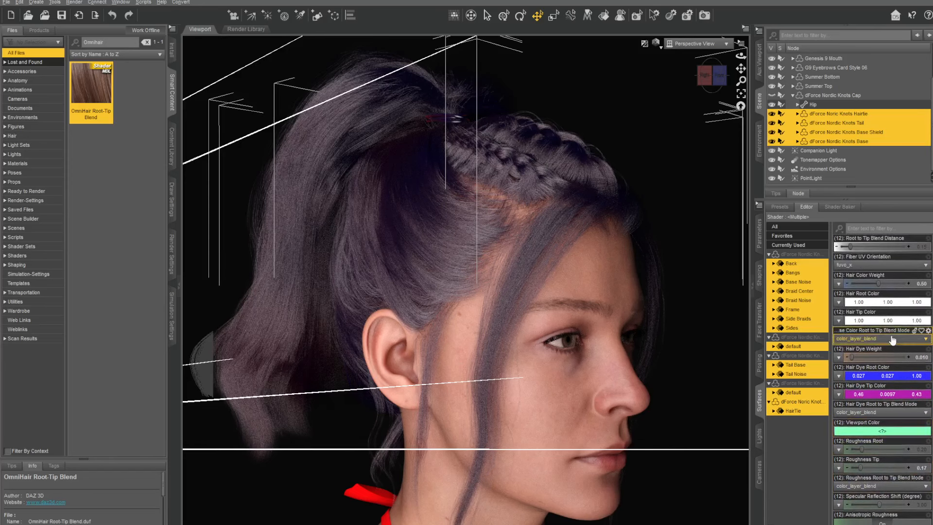
{"action": "scroll", "coordinate": [879, 335], "scroll_direction": "up", "scroll_amount": 1}
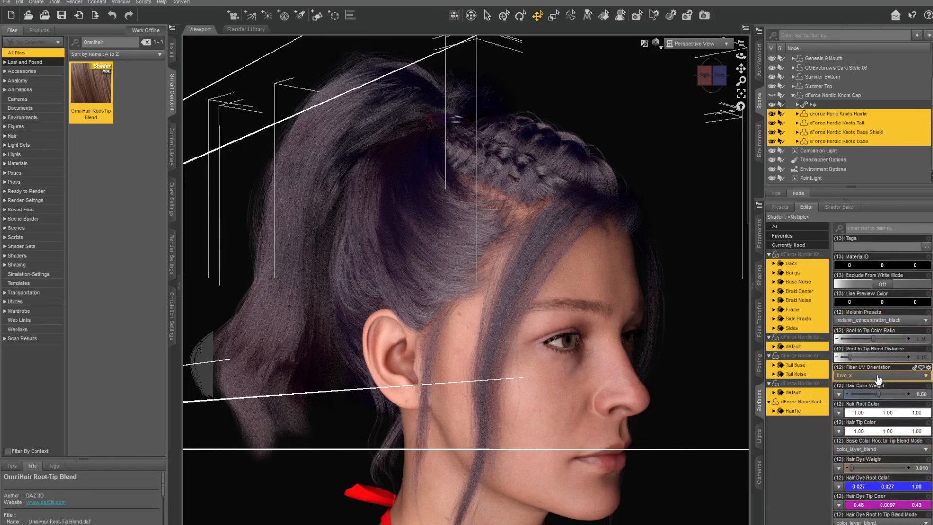
{"action": "left_click", "coordinate": [877, 320]}
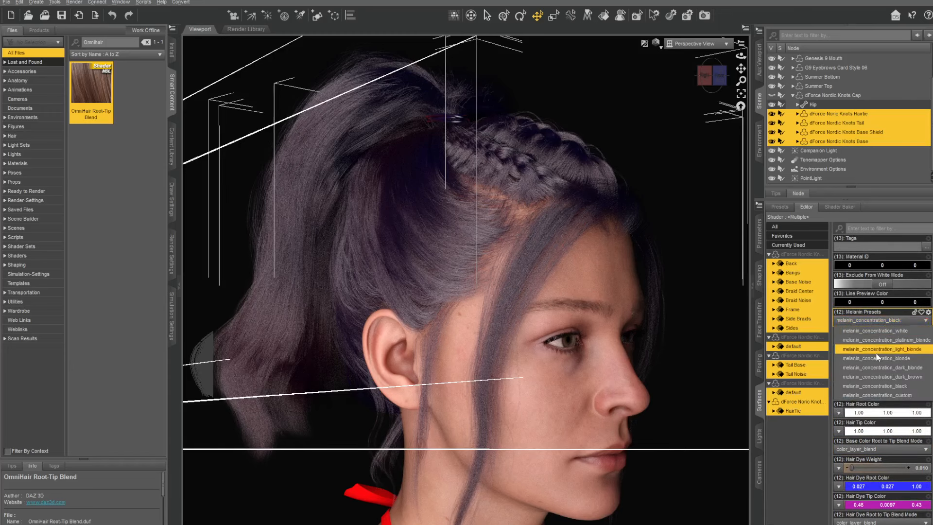
{"action": "left_click", "coordinate": [874, 377]}
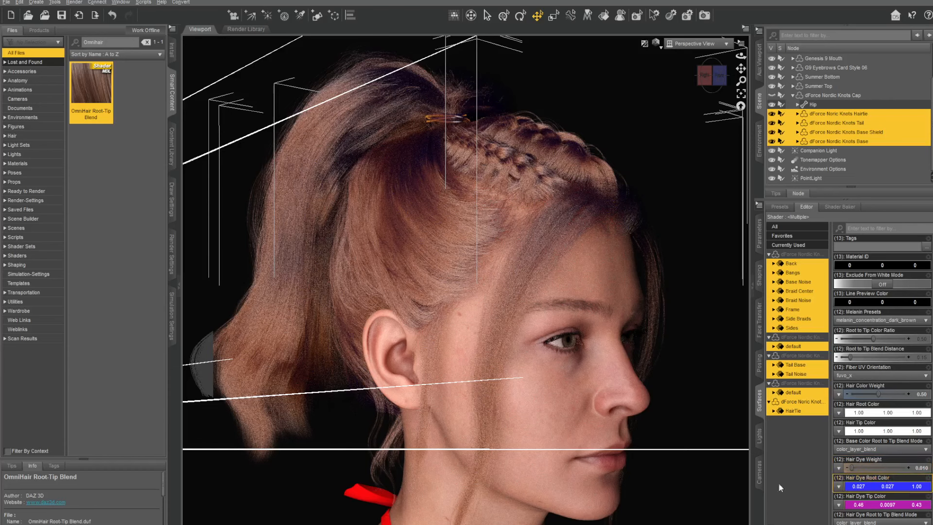
Deselect the hair and try toggling the PointLight's visibility in the scene.
{"action": "left_click", "coordinate": [698, 518]}
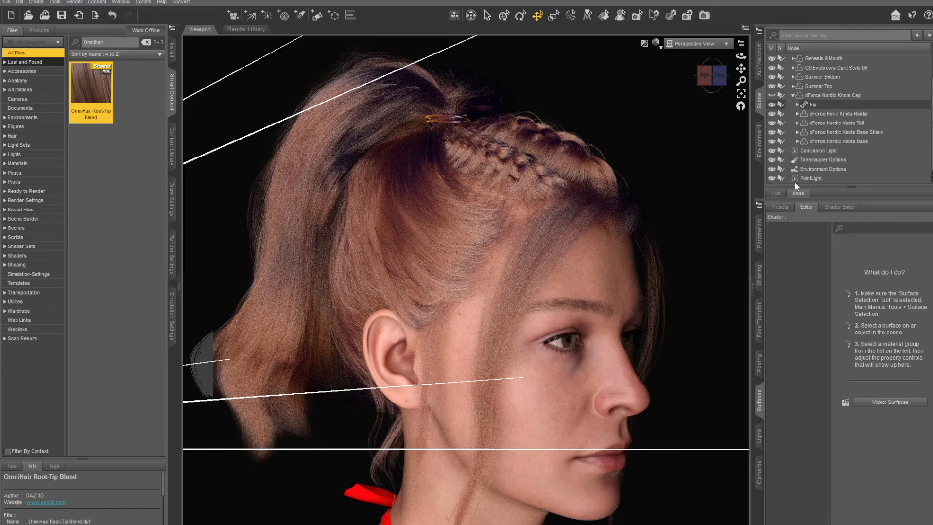
{"action": "left_click", "coordinate": [825, 169]}
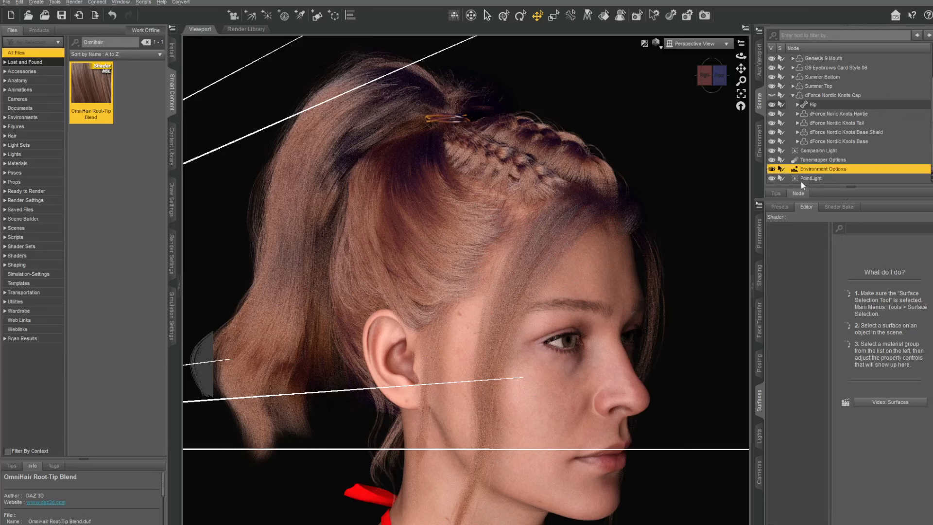
{"action": "left_click", "coordinate": [771, 178]}
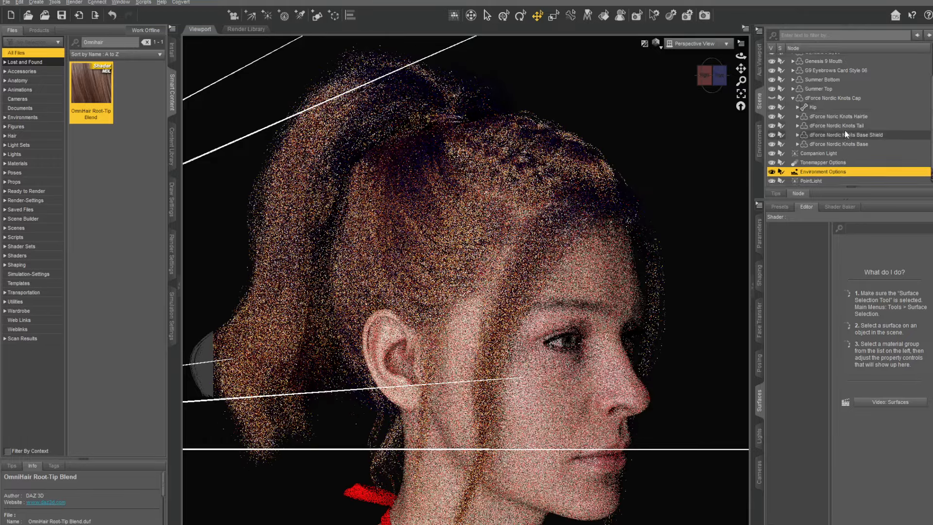
{"action": "scroll", "coordinate": [845, 130], "scroll_direction": "up", "scroll_amount": 5}
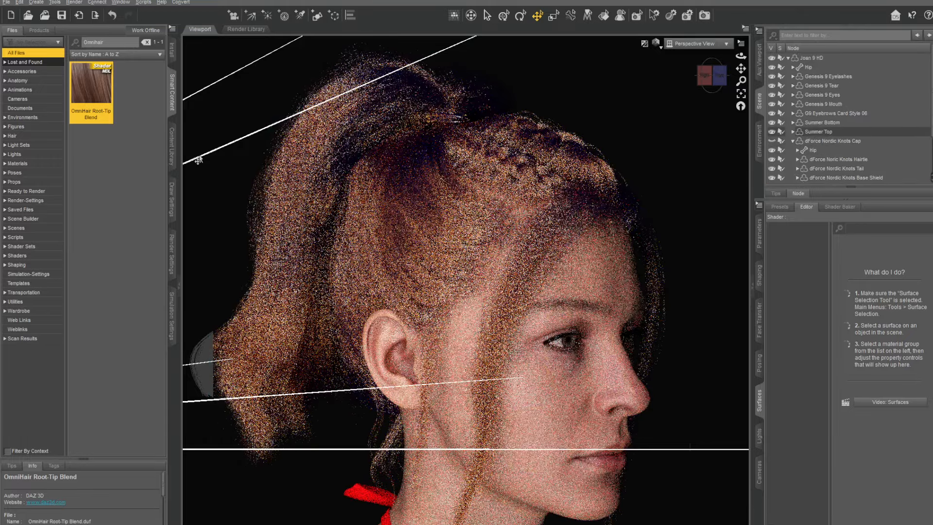
Select the Companion Light and turn off its Visible in Viewport option.
{"action": "left_click", "coordinate": [198, 159]}
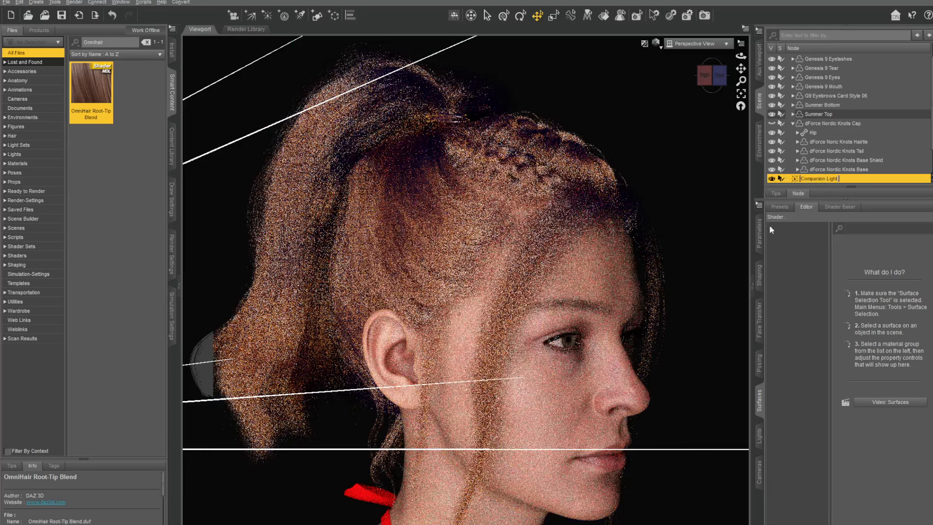
{"action": "left_click", "coordinate": [760, 234]}
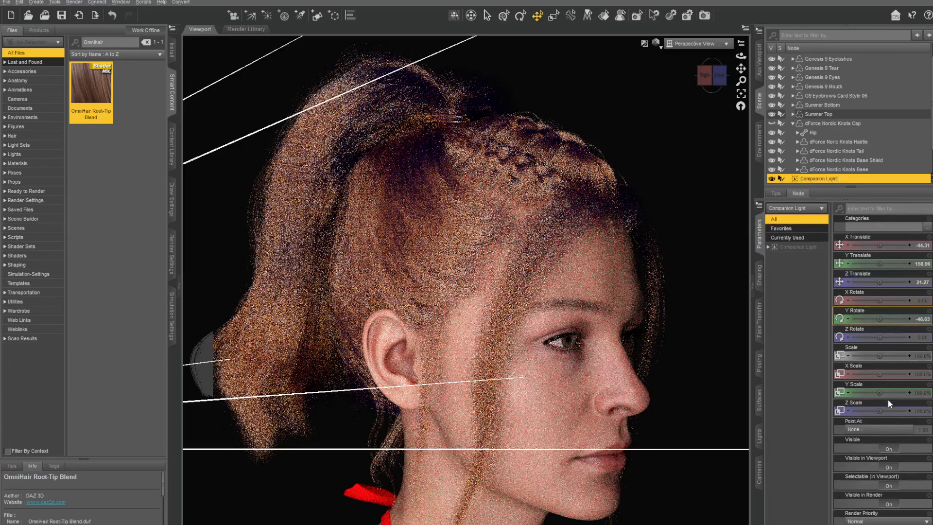
{"action": "scroll", "coordinate": [888, 399], "scroll_direction": "down", "scroll_amount": 5}
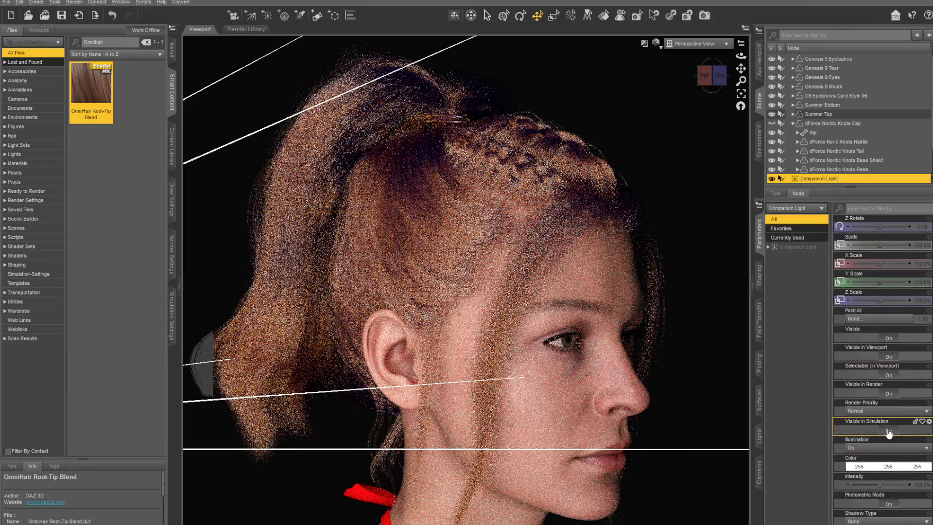
{"action": "left_click", "coordinate": [891, 362]}
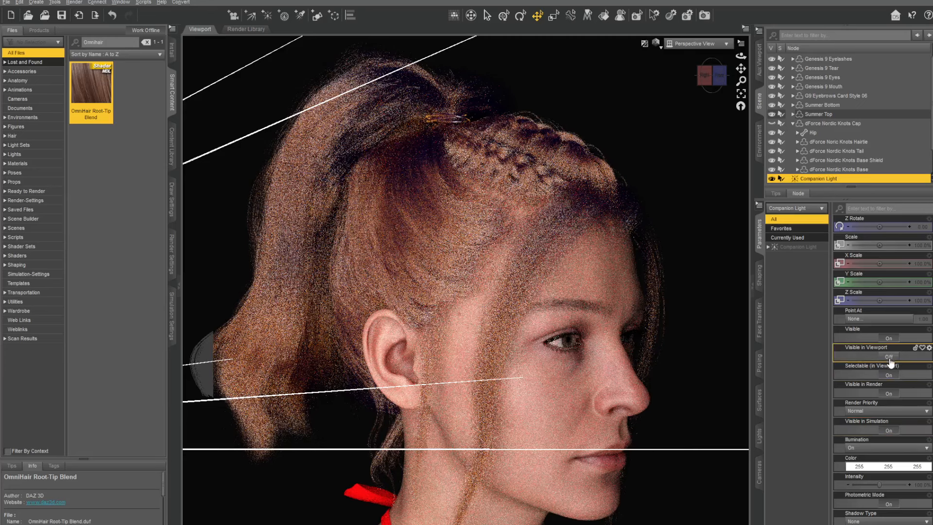
{"action": "scroll", "coordinate": [890, 521], "scroll_direction": "down", "scroll_amount": 1}
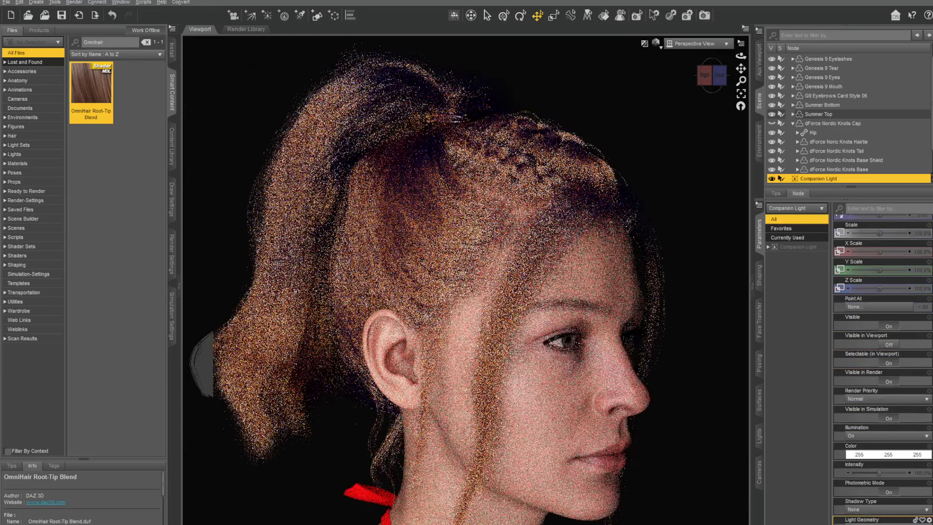